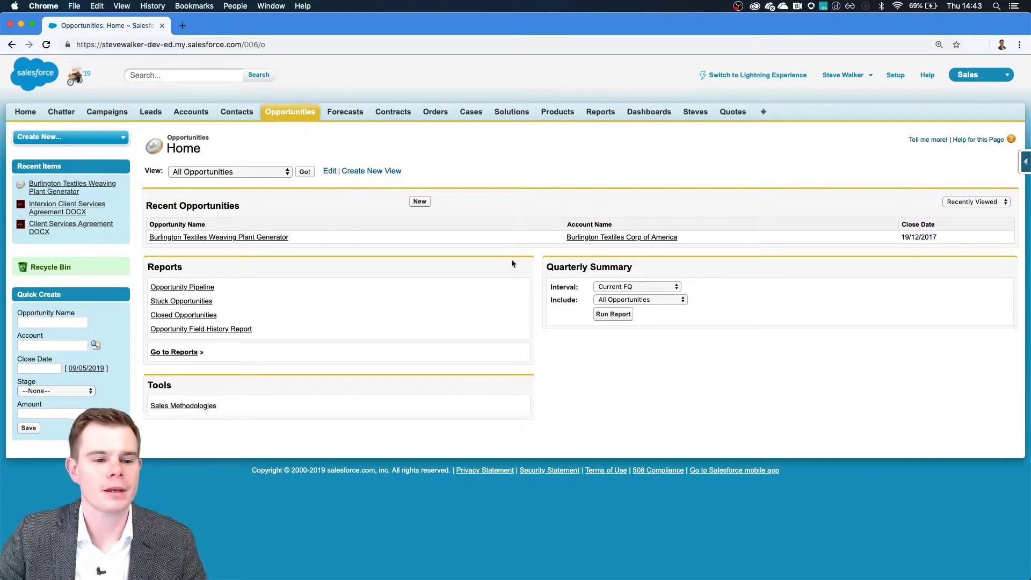
Step: Open the Burlington Textiles Weaving Plant Generator opportunity (£235,000.00, Needs Analysis) and review its related lists
click(250, 237)
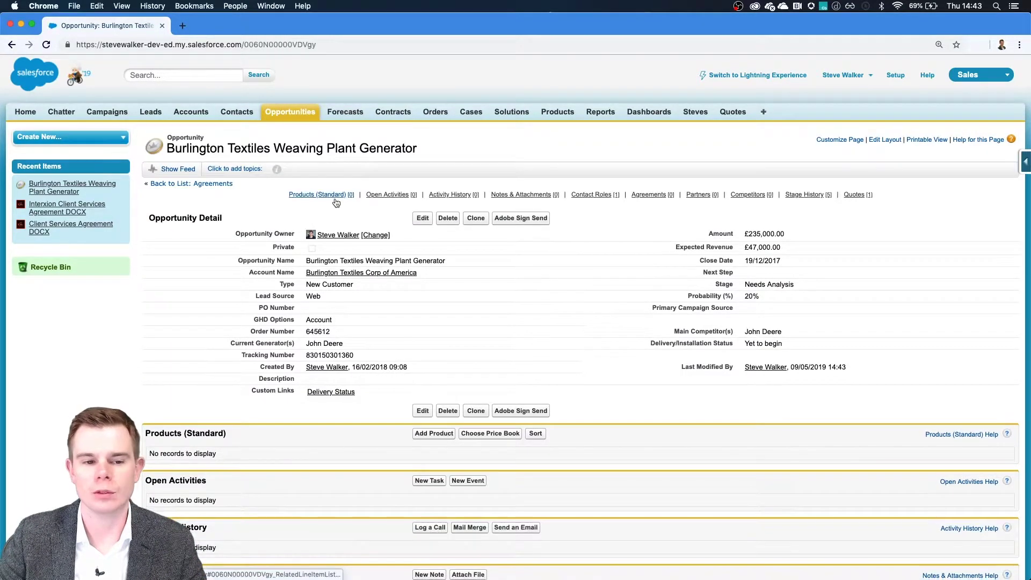
double_click(404, 153)
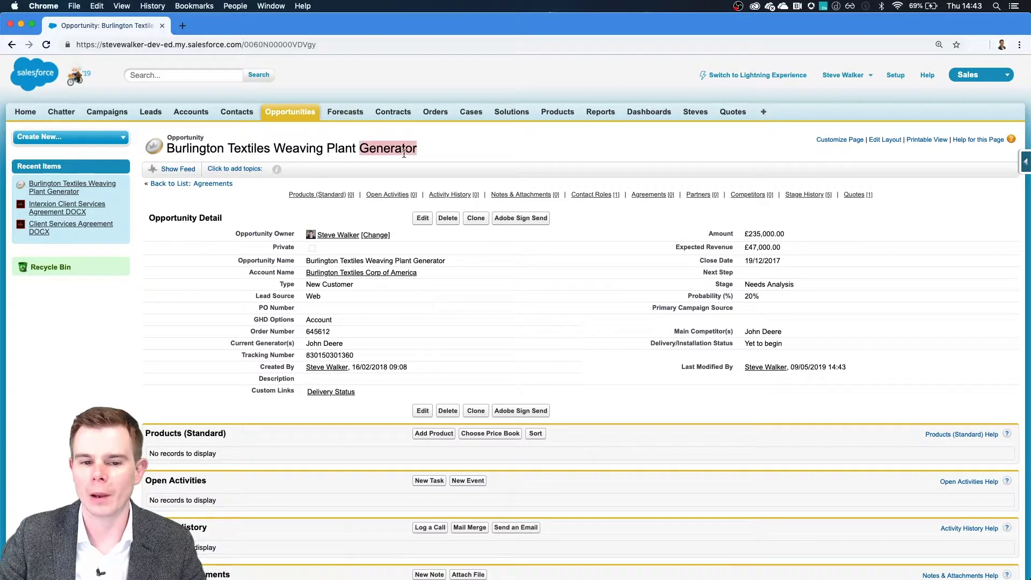
triple_click(403, 153)
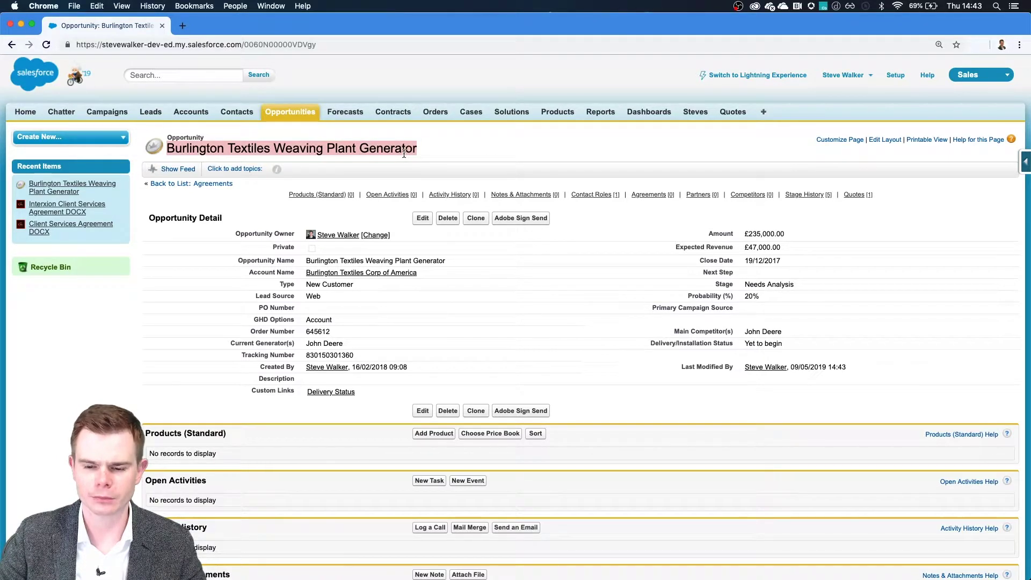
click(413, 150)
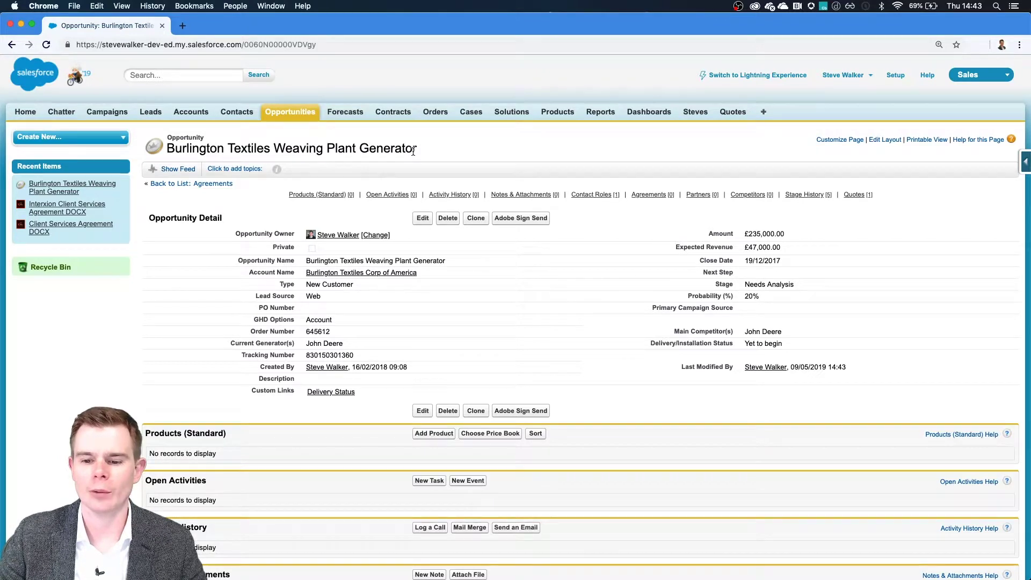
scroll(547, 449, down, 10)
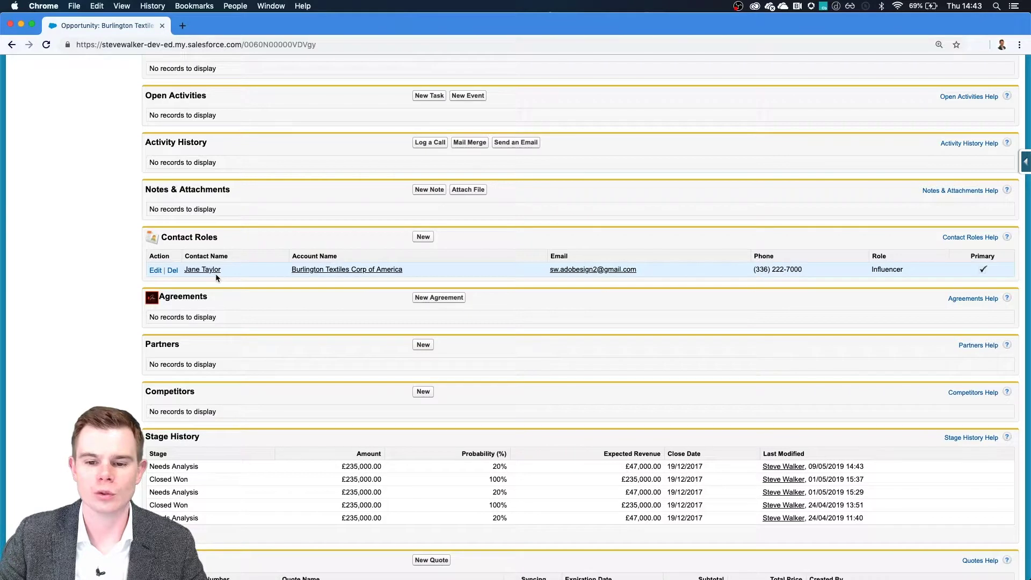
scroll(306, 270, up, 10)
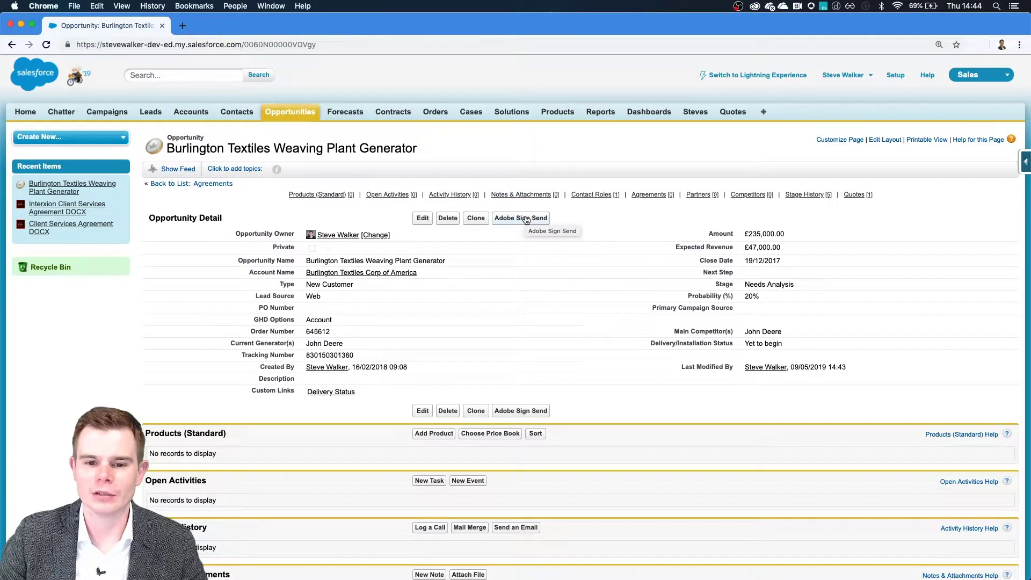
Step: Generate a new draft Client Services Agreement from the opportunity with Adobe Sign Send
click(524, 221)
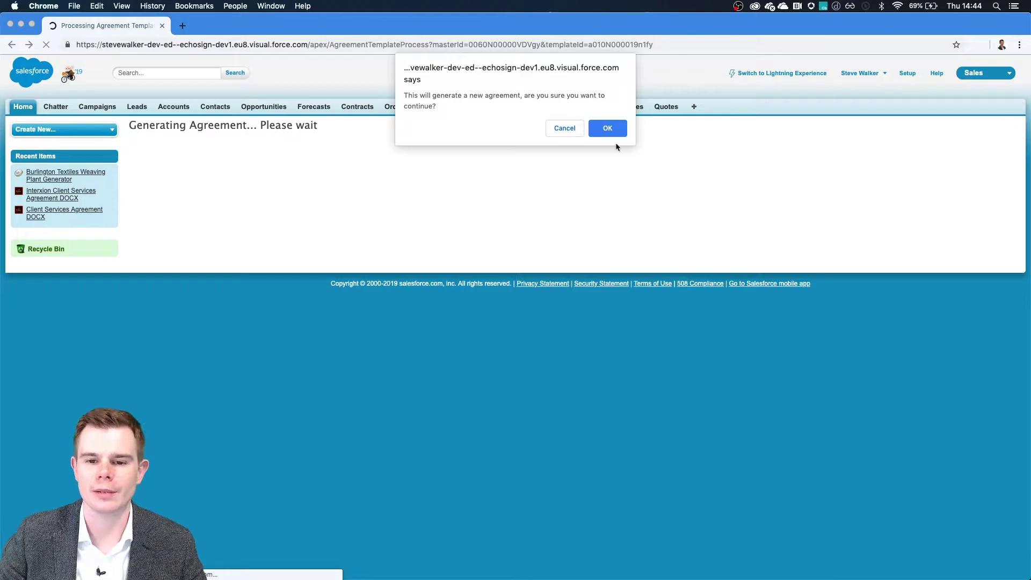
click(608, 129)
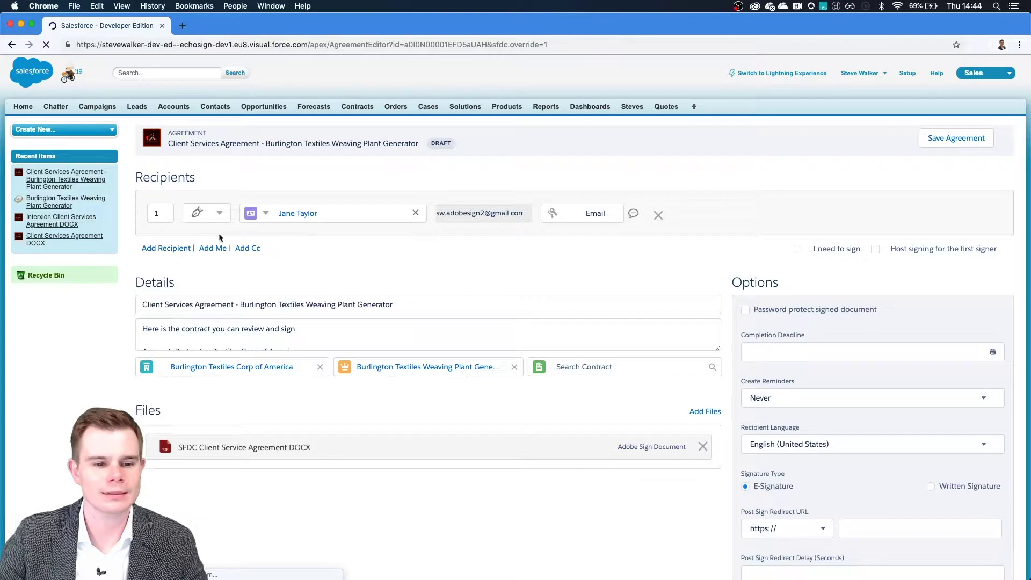
click(206, 251)
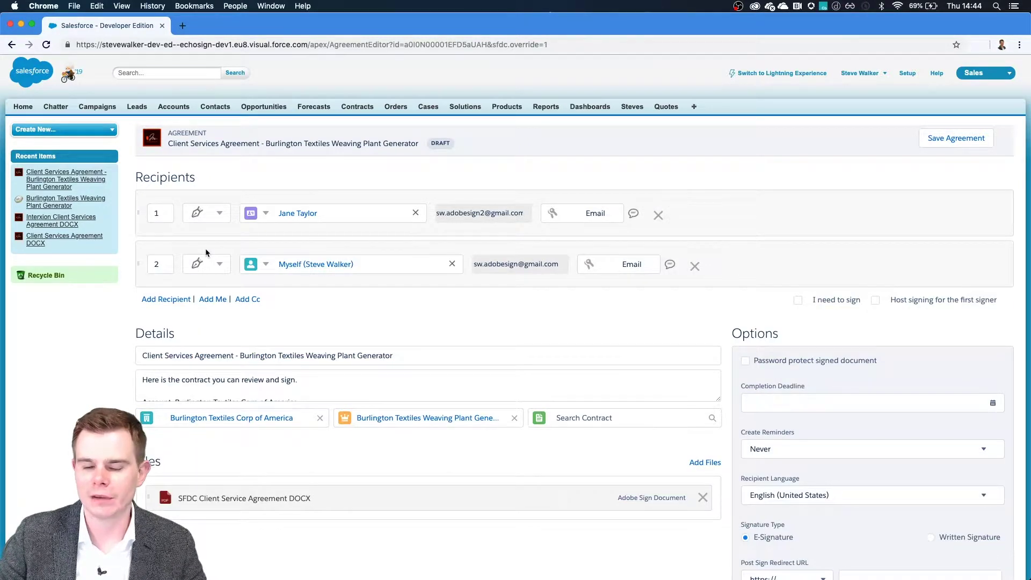
click(694, 265)
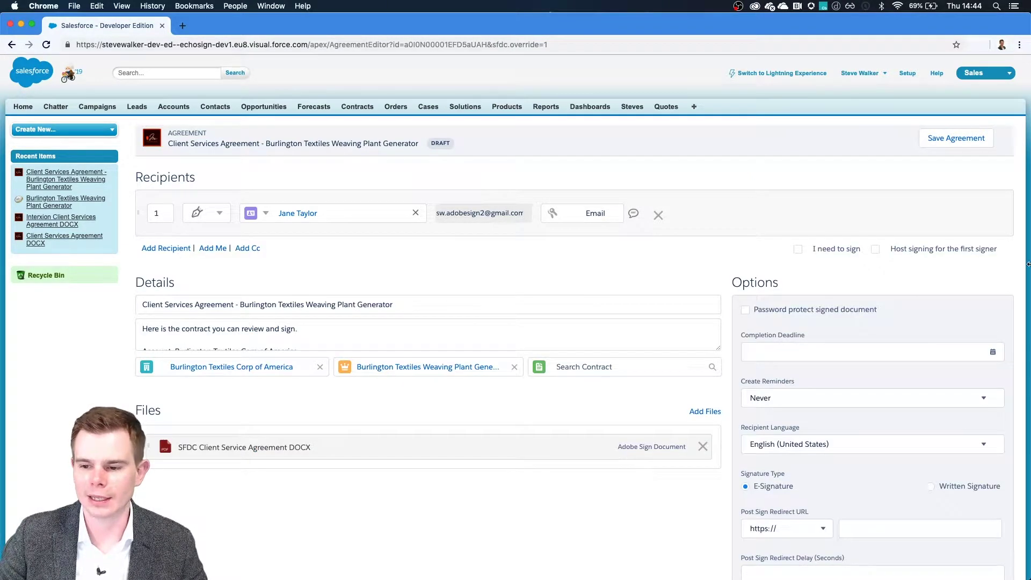
drag(1005, 249, 891, 253)
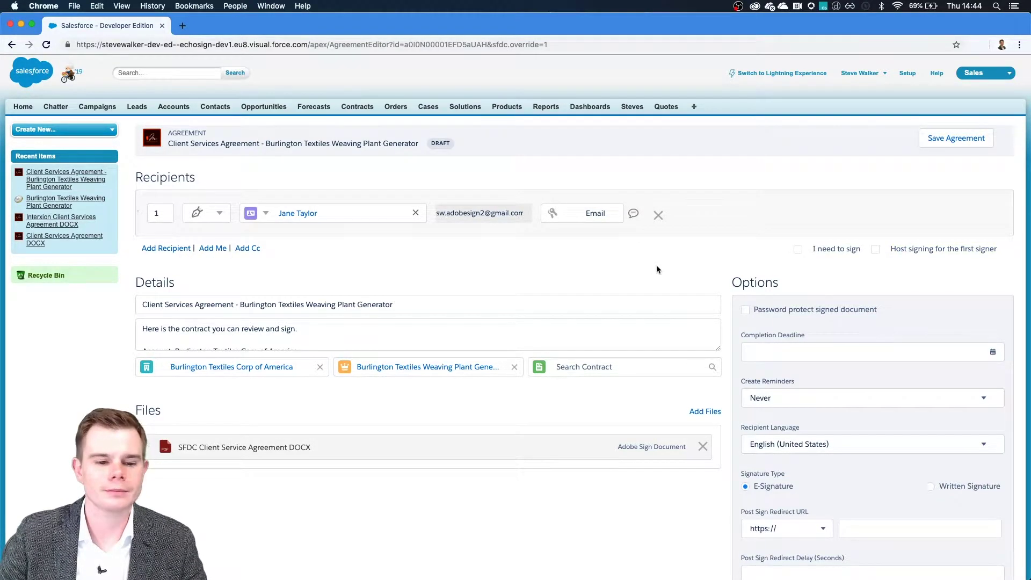
Step: Enlarge the message box and review the account name and $235000.00 amount in the message
drag(718, 347, 720, 420)
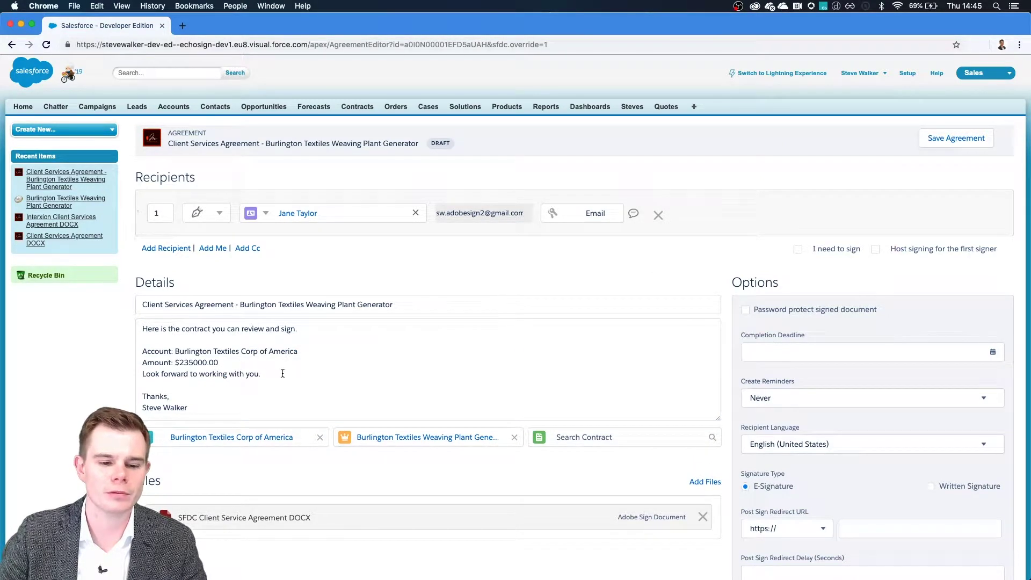
drag(263, 374, 143, 351)
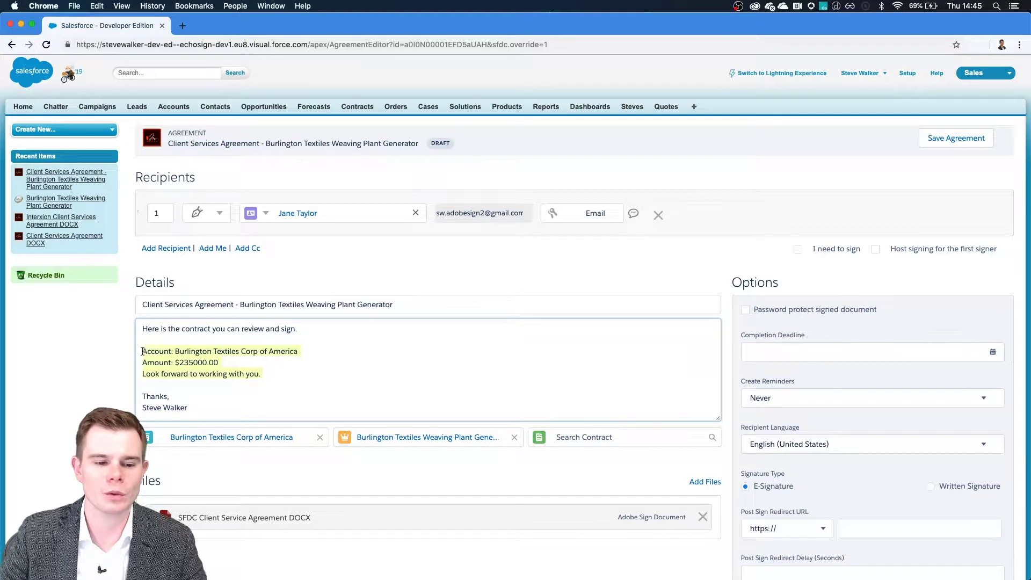
click(224, 362)
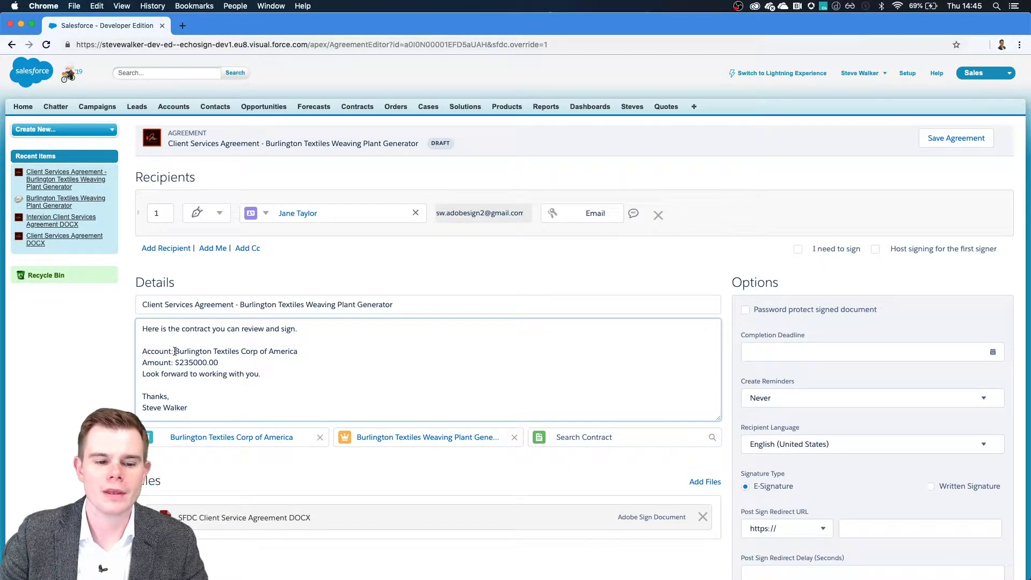
drag(175, 352, 305, 349)
drag(224, 362, 177, 360)
click(198, 409)
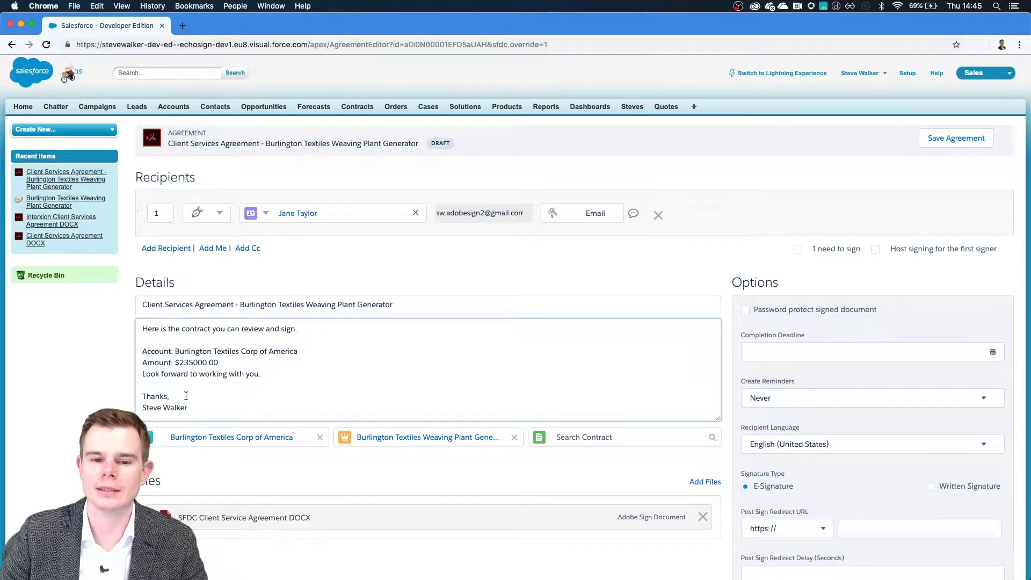
Step: Take a screenshot of the agreement's attached files area
scroll(184, 396, down, 3)
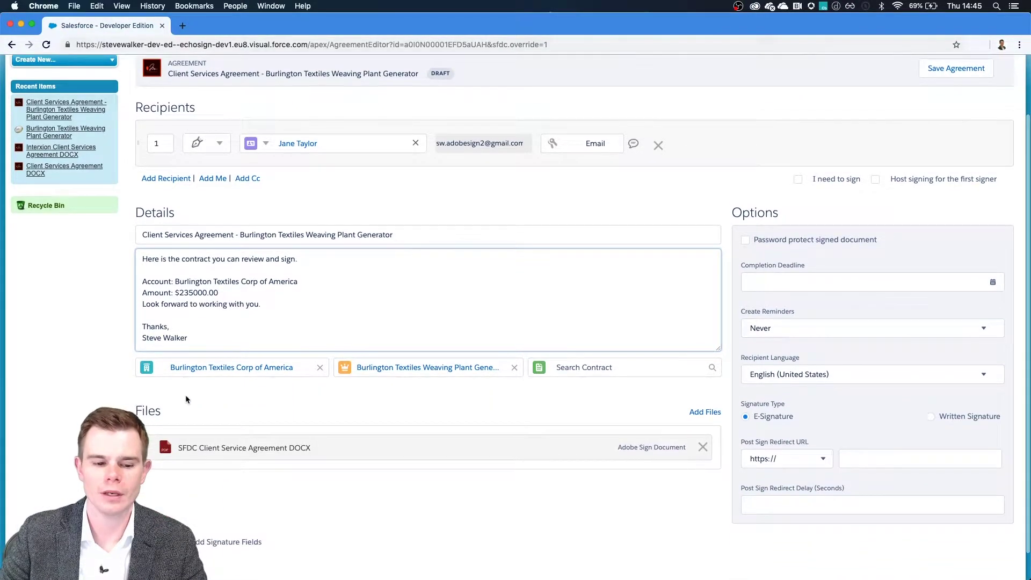
key(super+shift+4)
drag(114, 394, 363, 482)
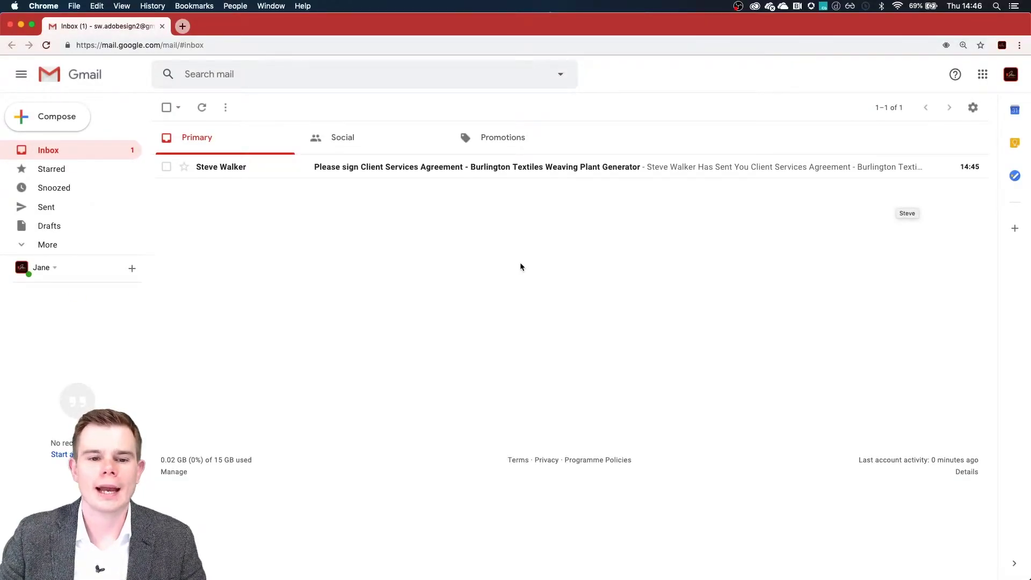
Step: Open the 'Please sign Client Services Agreement' email and read its message and custom footer
click(391, 168)
scroll(687, 317, down, 3)
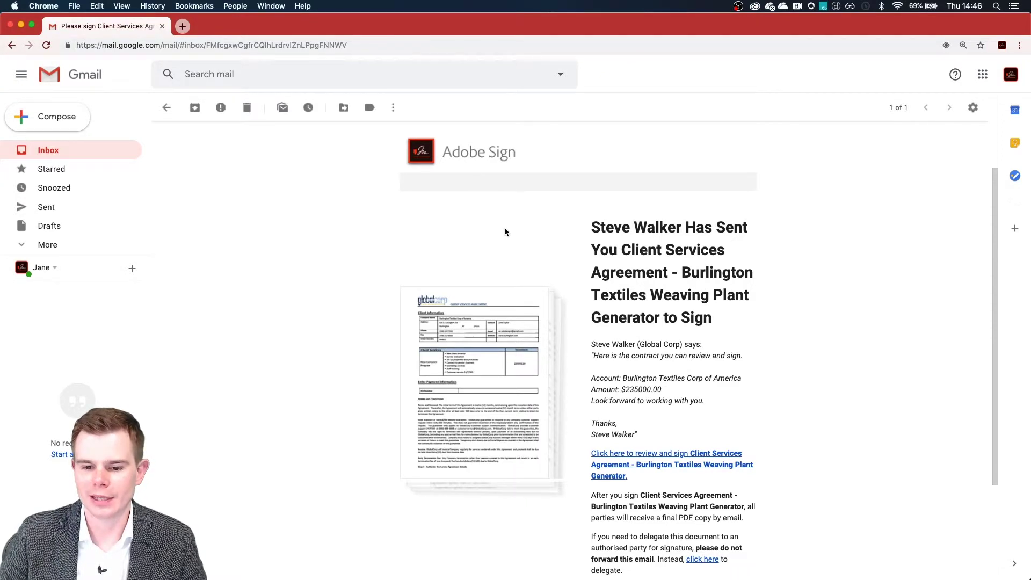
scroll(504, 228, down, 3)
triple_click(493, 479)
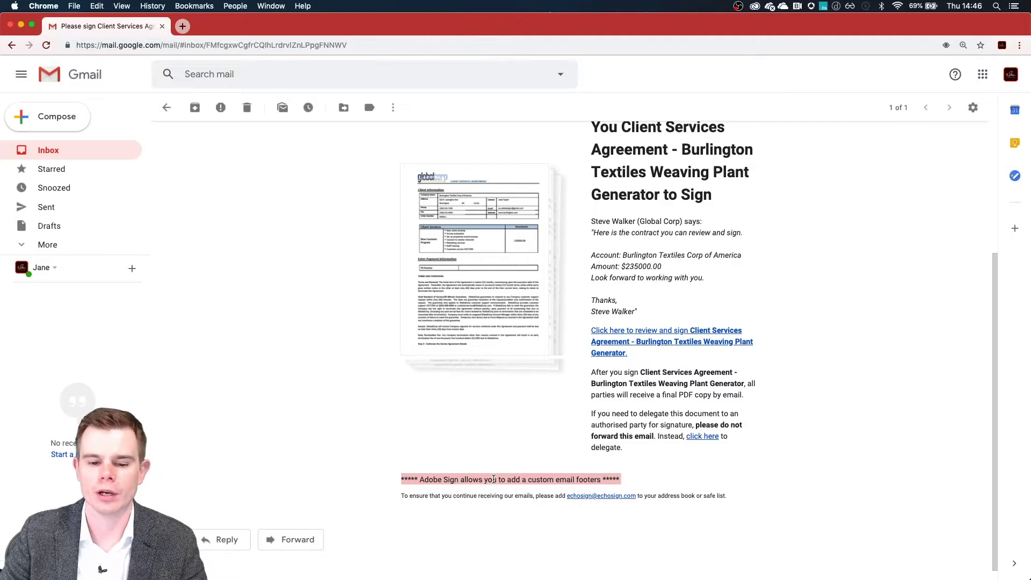
scroll(649, 300, up, 1)
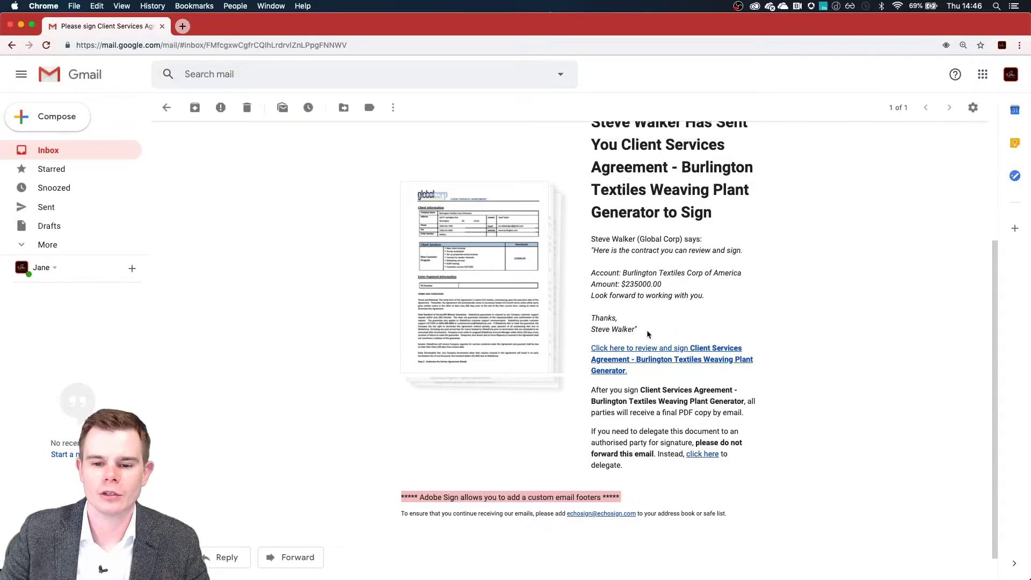
drag(645, 331, 591, 250)
click(605, 251)
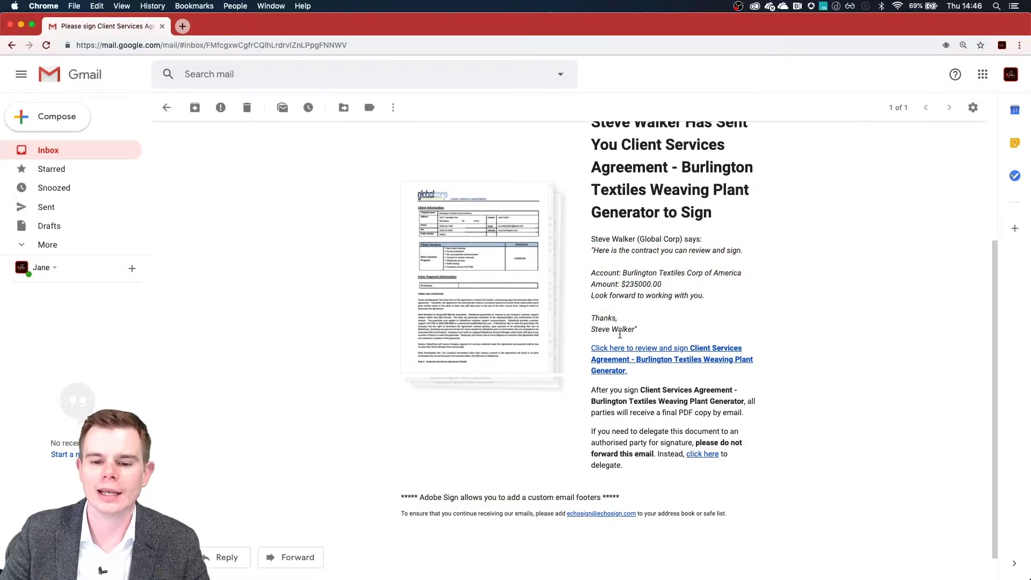
Step: Open the agreement for signing, screenshot the Client Information section, and enlarge the page
click(620, 366)
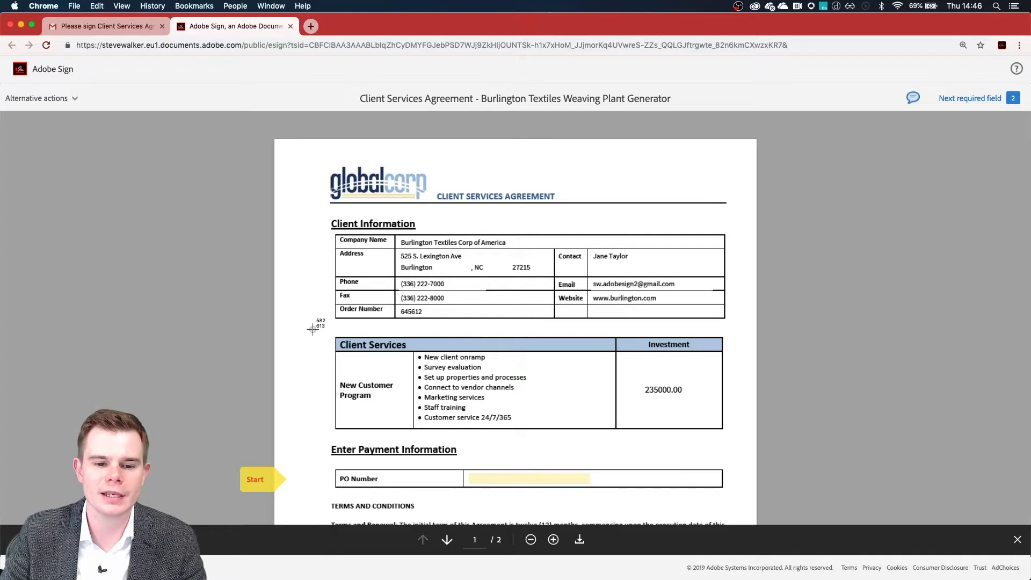
drag(324, 322, 742, 214)
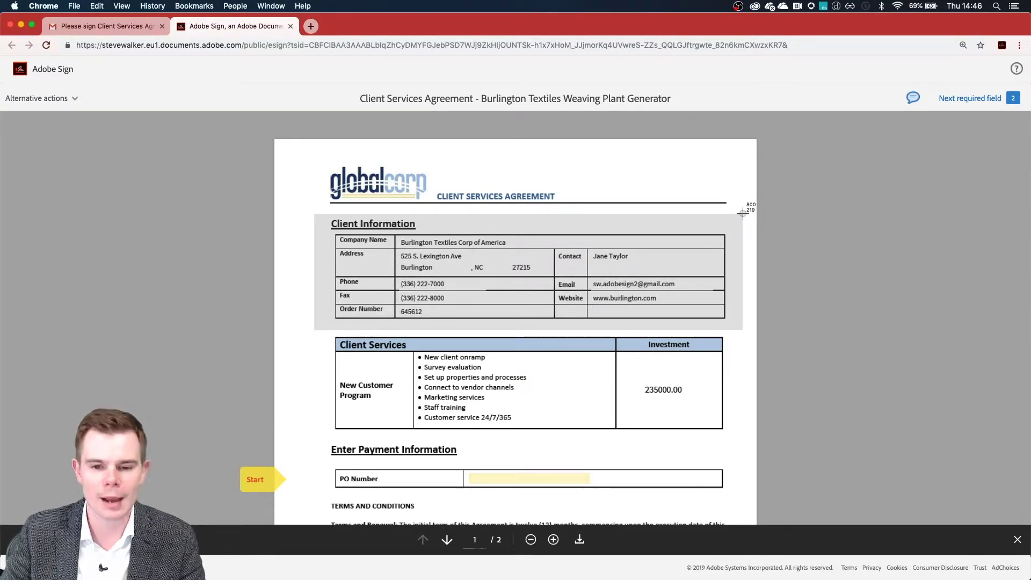
drag(742, 213, 744, 215)
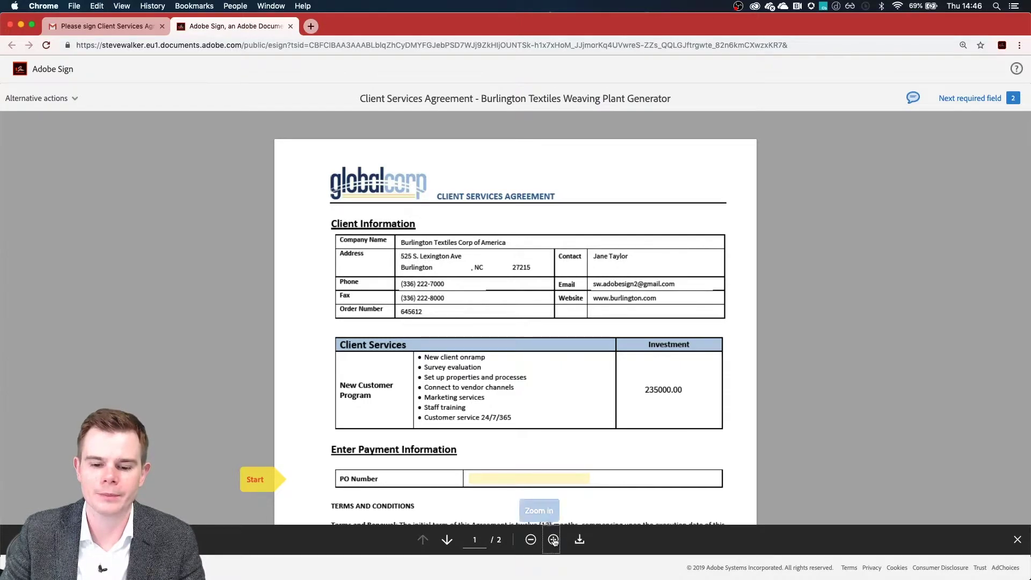
click(553, 539)
scroll(464, 274, down, 2)
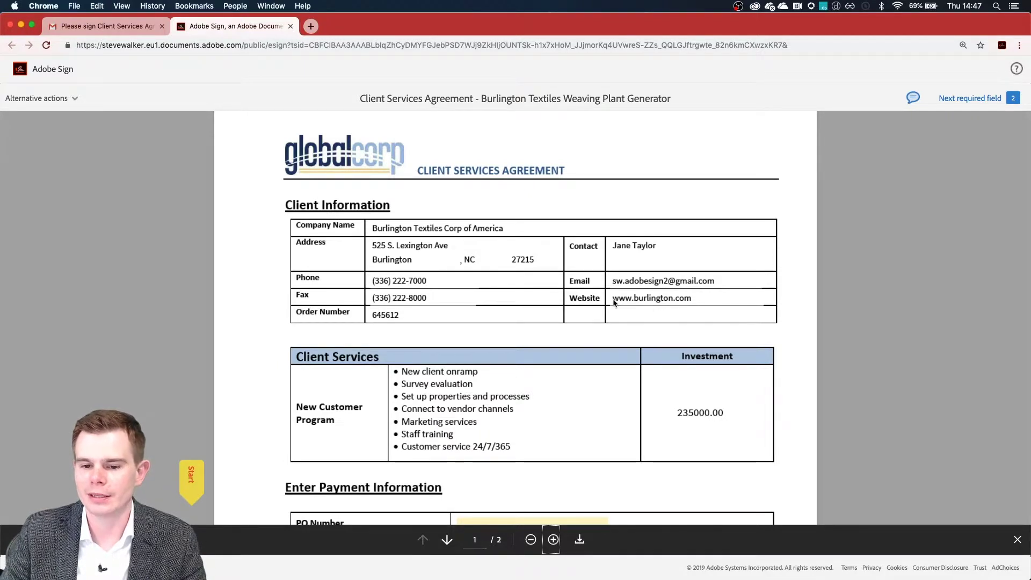
scroll(688, 410, down, 2)
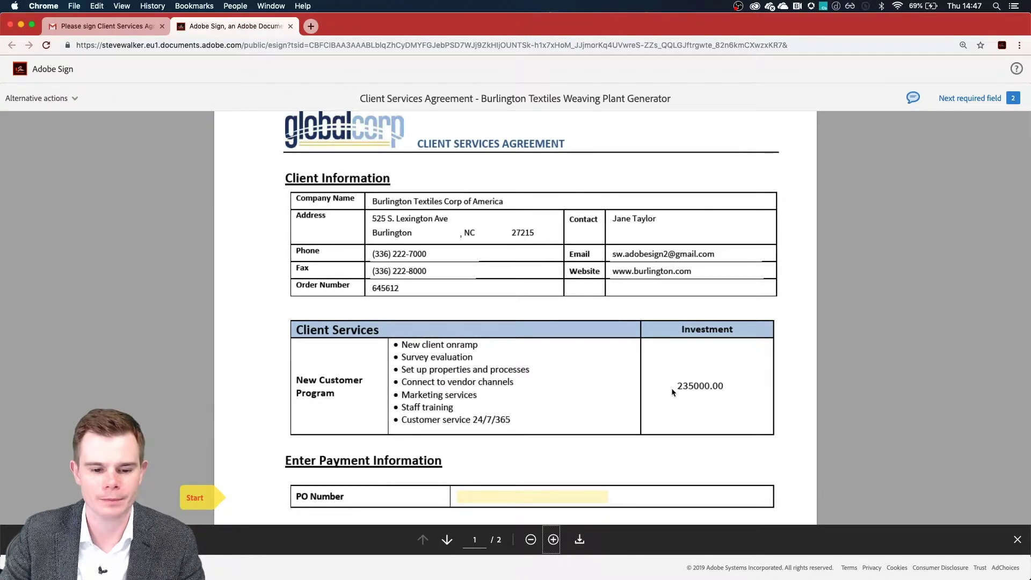
scroll(671, 391, down, 5)
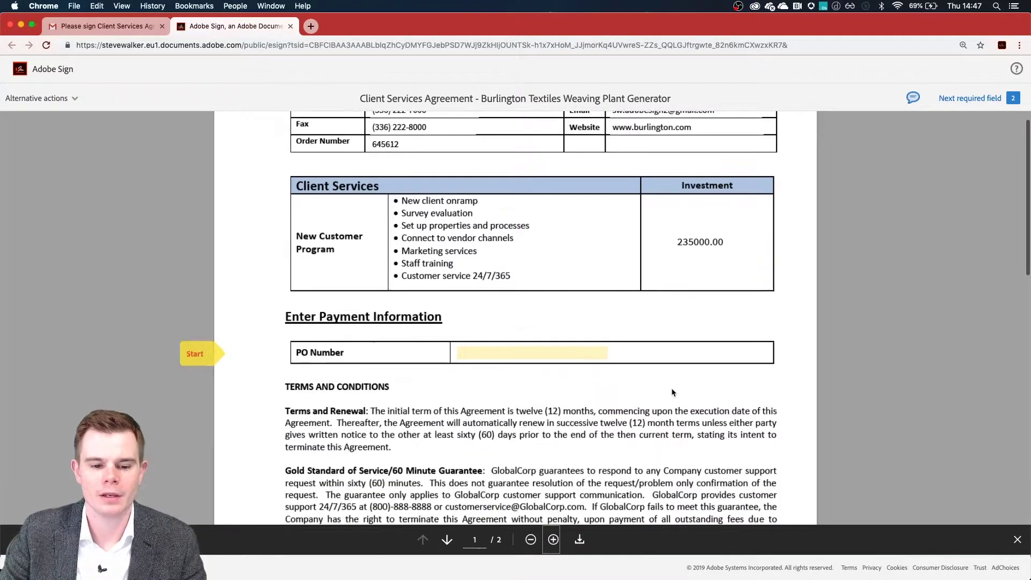
Step: Enter 9thMay2019 in the PO Number field
click(486, 354)
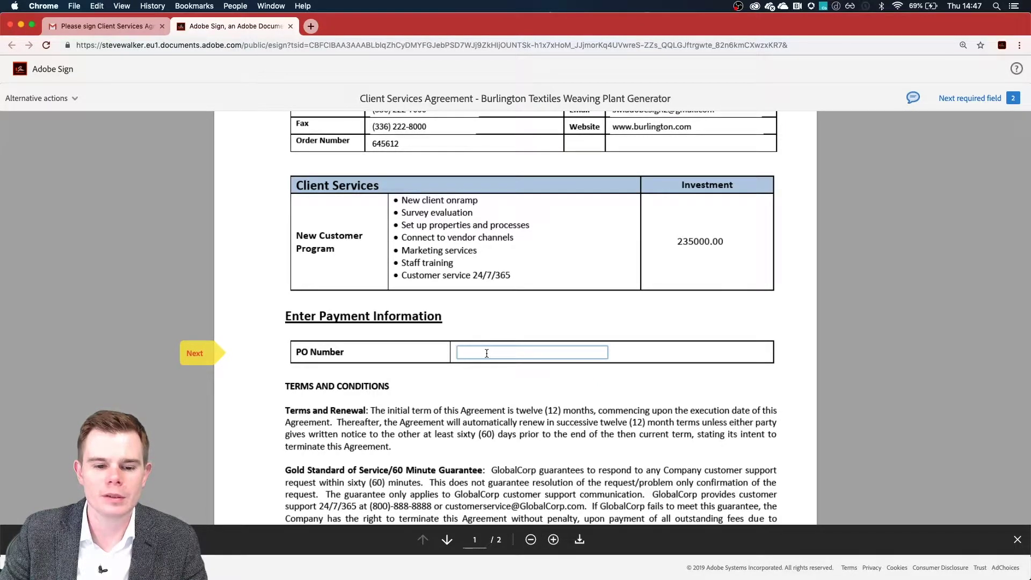
click(964, 5)
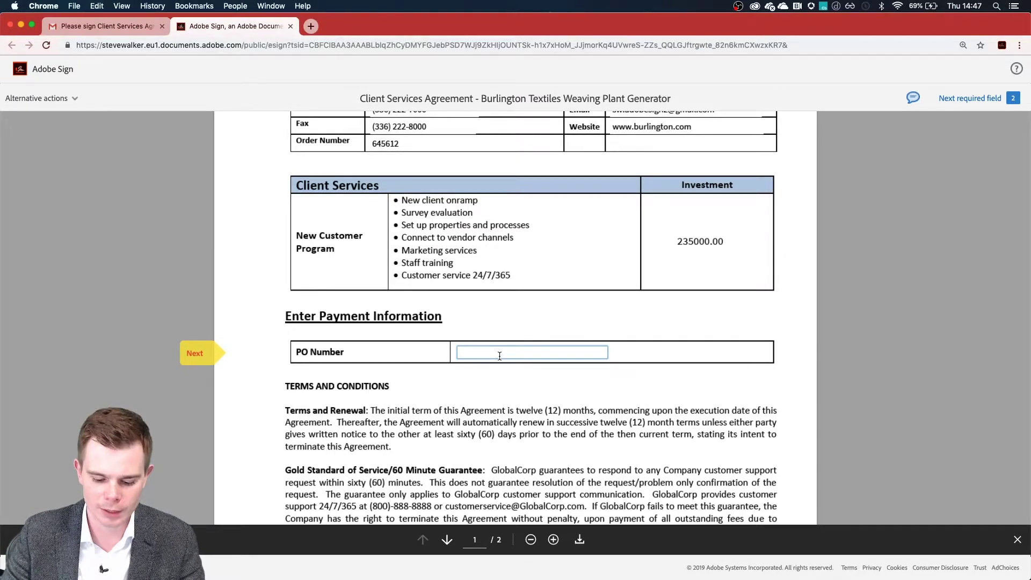
text(9thMay20189)
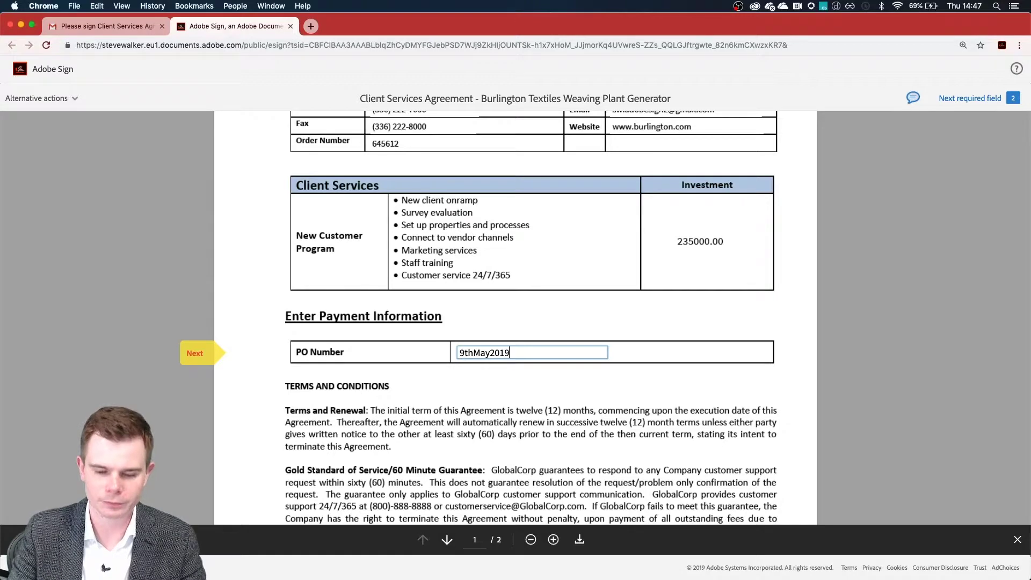
click(543, 378)
Step: On page 2, fill in the Title field with IT
scroll(542, 378, down, 3)
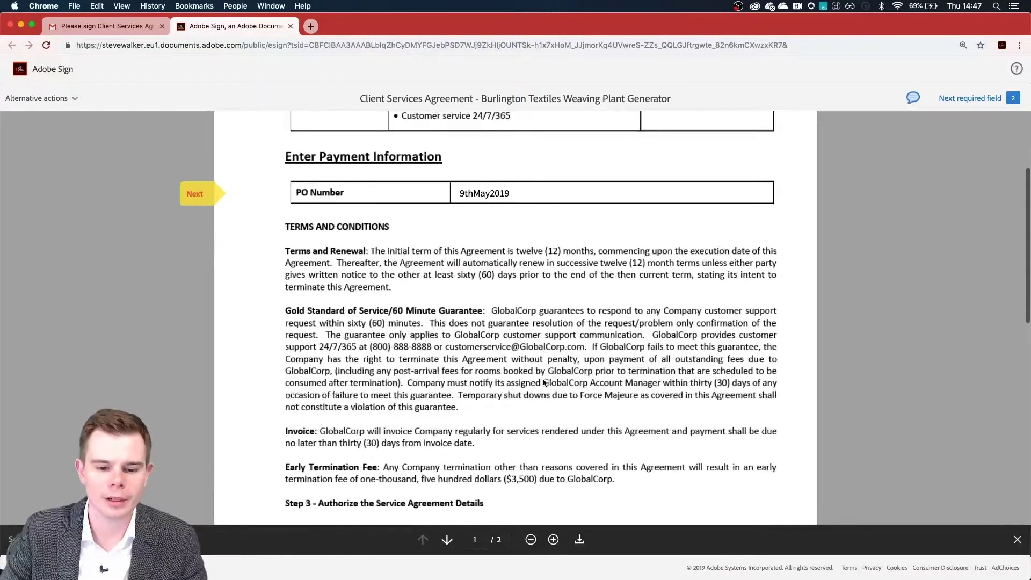
scroll(543, 382, down, 10)
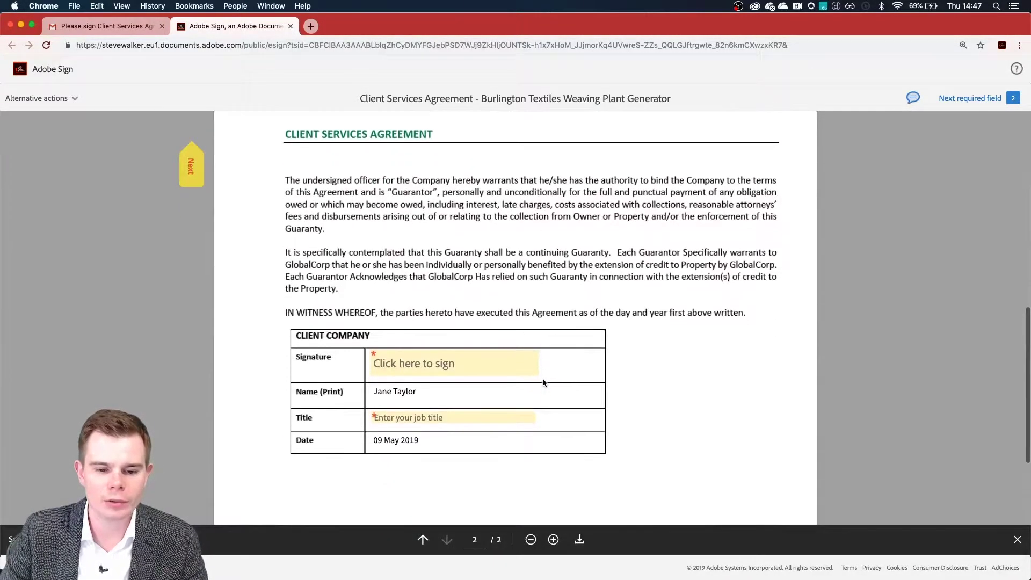
scroll(543, 382, down, 2)
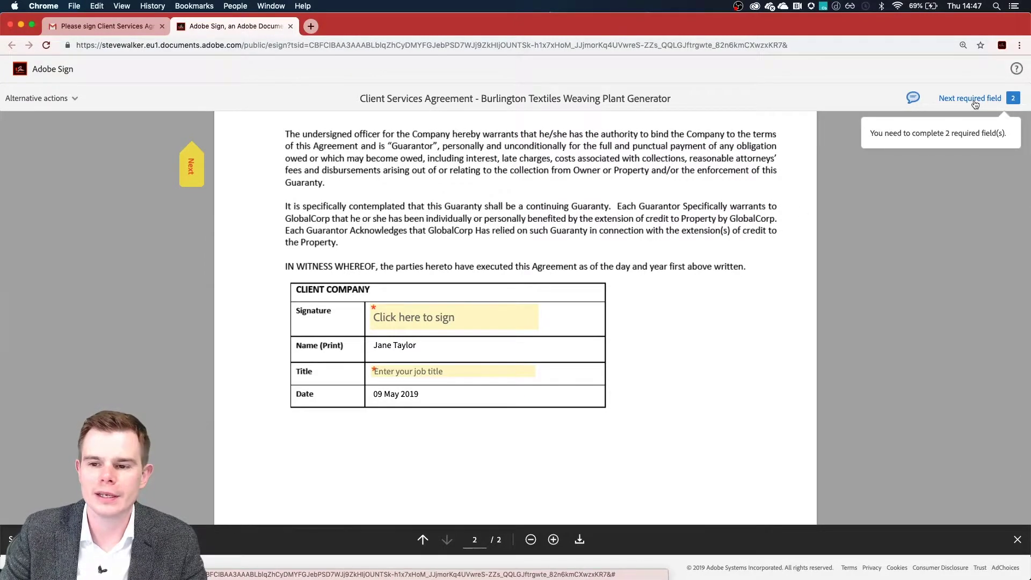
click(467, 369)
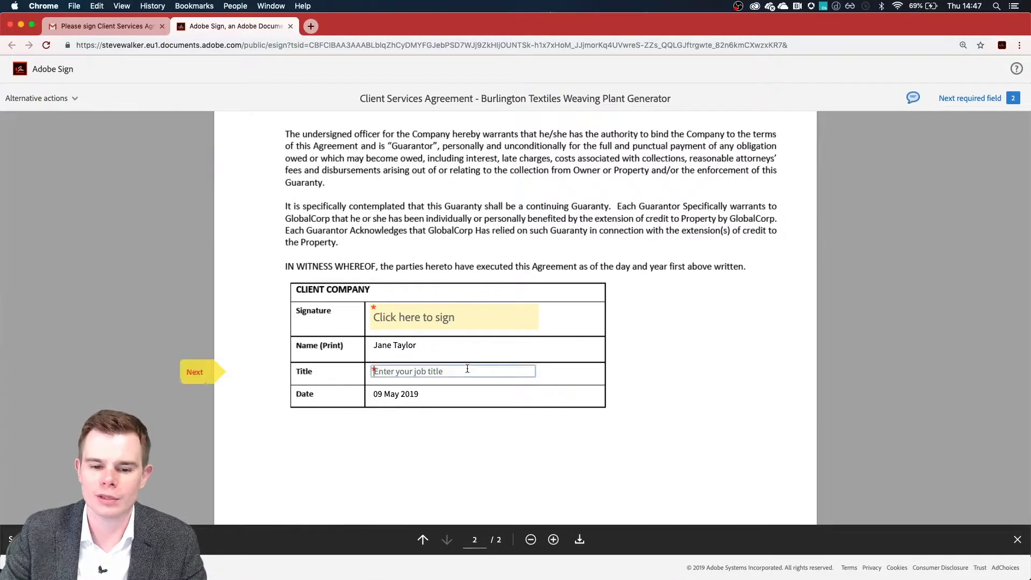
text(T)
click(679, 373)
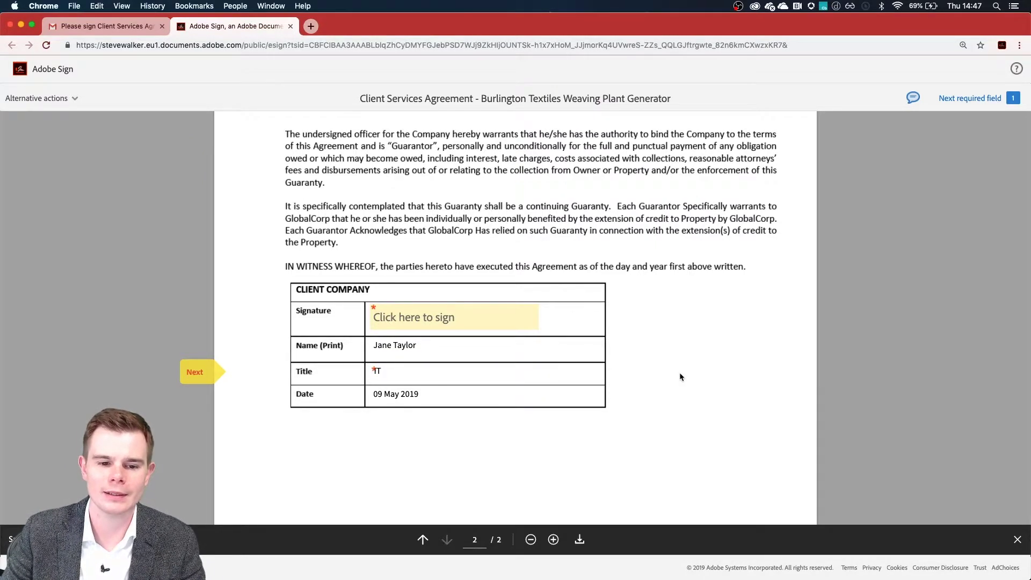
Step: In the signature panel, try a typed-name signature, then draw J.T initials
click(408, 323)
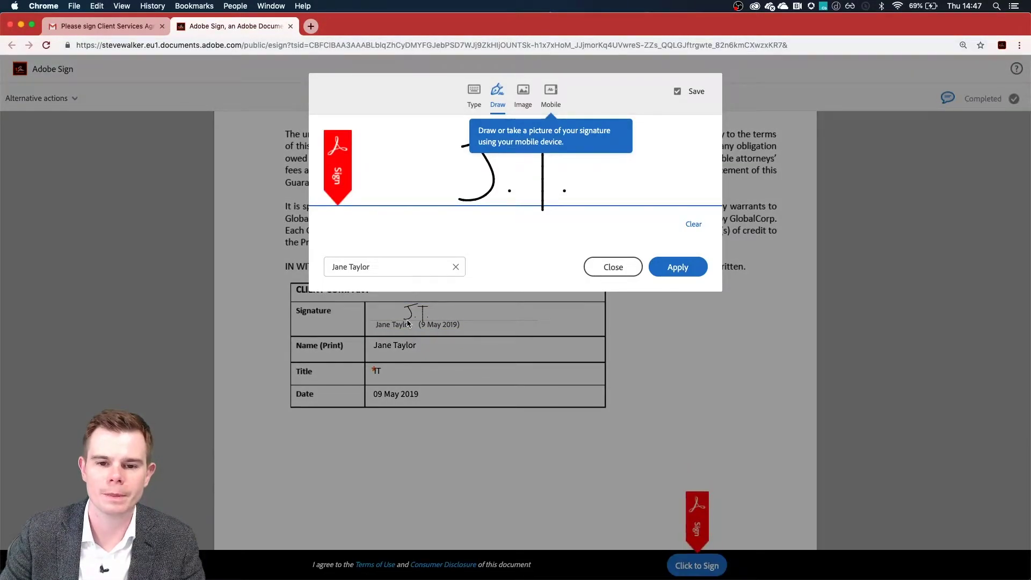
click(475, 90)
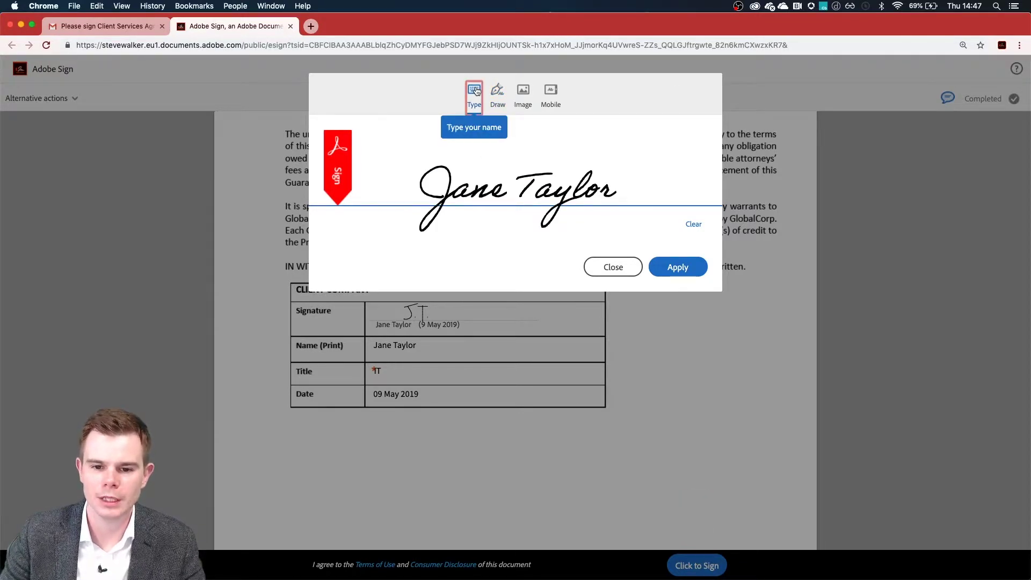
text(hel)
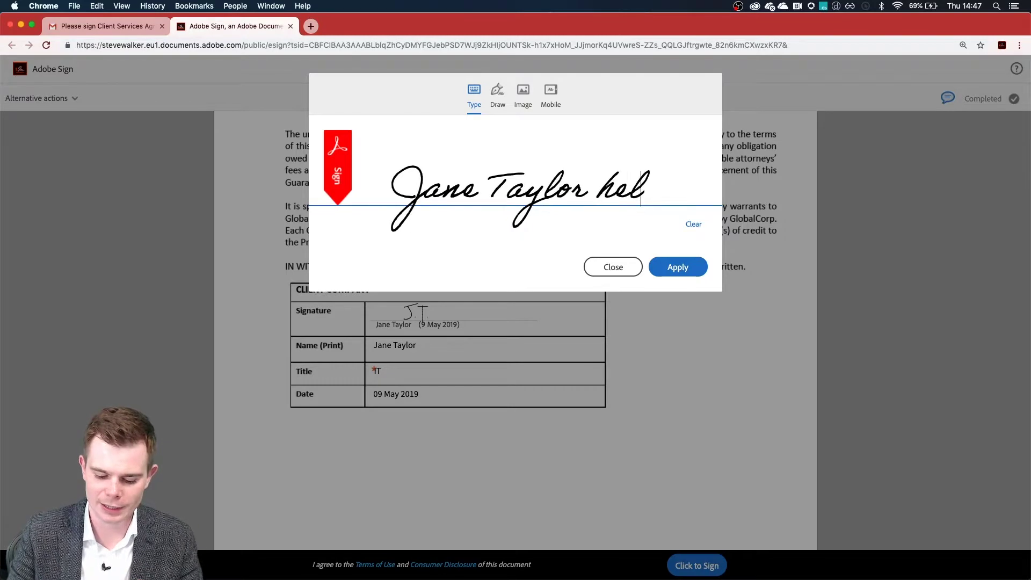
text(lo)
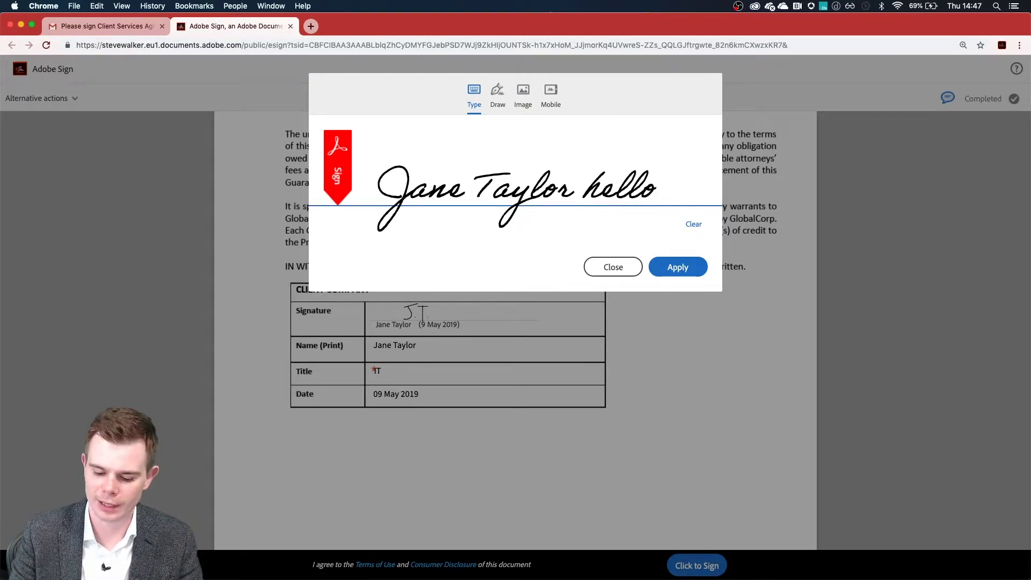
key(BackSpace)
key(BackSpace)
key(BackSpace)
key(BackSpace)
key(BackSpace)
key(BackSpace)
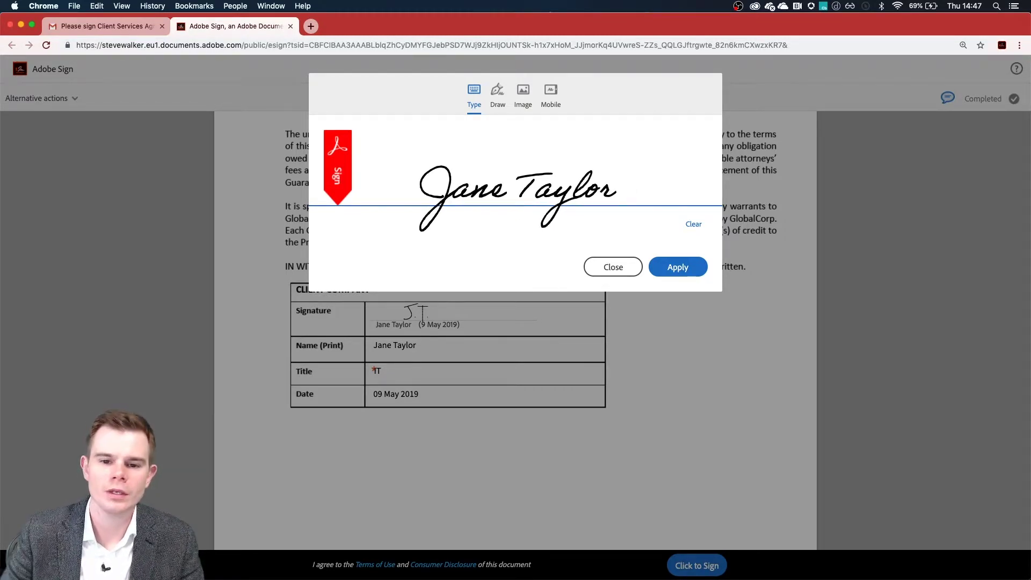
click(491, 100)
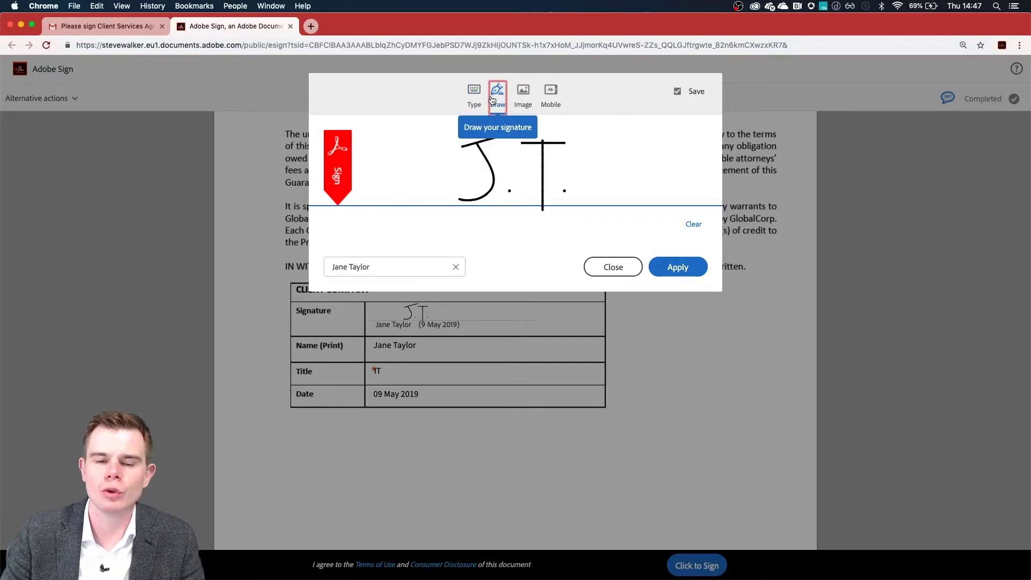
click(691, 223)
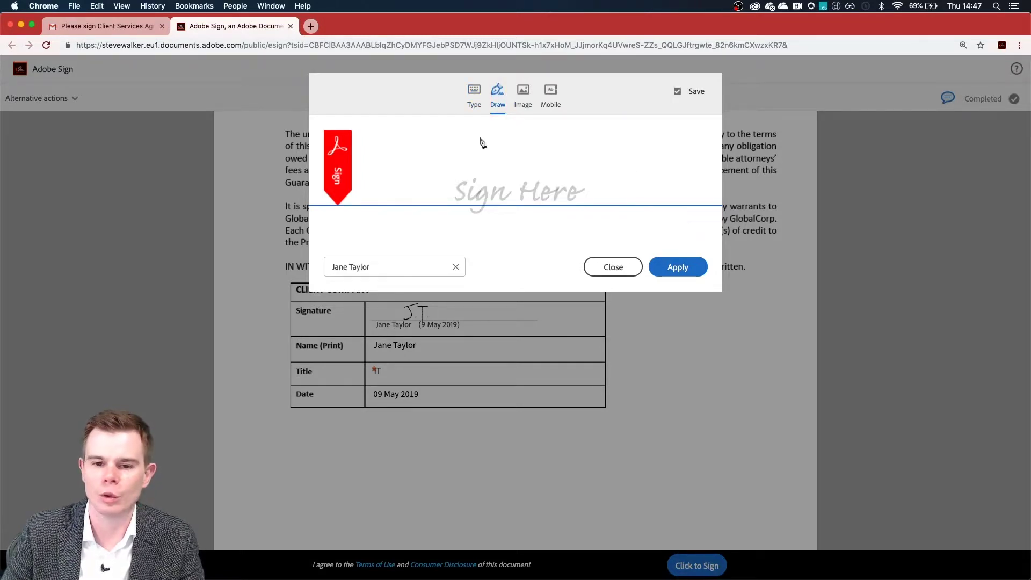
mouse_move(479, 139)
mouse_down()
mouse_move(443, 196)
mouse_move(492, 130)
mouse_move(535, 203)
mouse_up()
click(505, 195)
drag(505, 143, 541, 131)
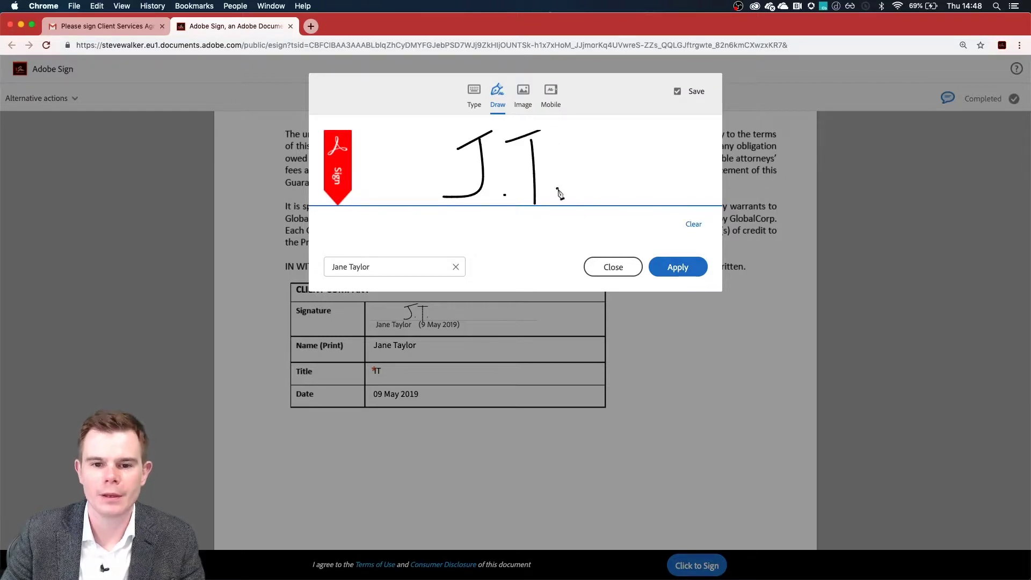
Step: Check the image and mobile signature options, then apply the typed-name signature
click(524, 97)
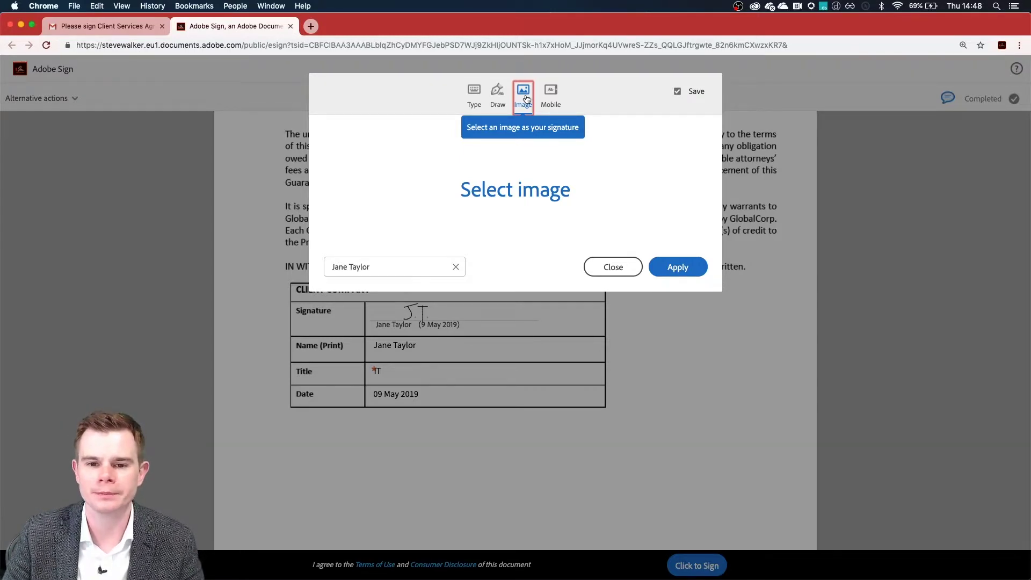
click(555, 99)
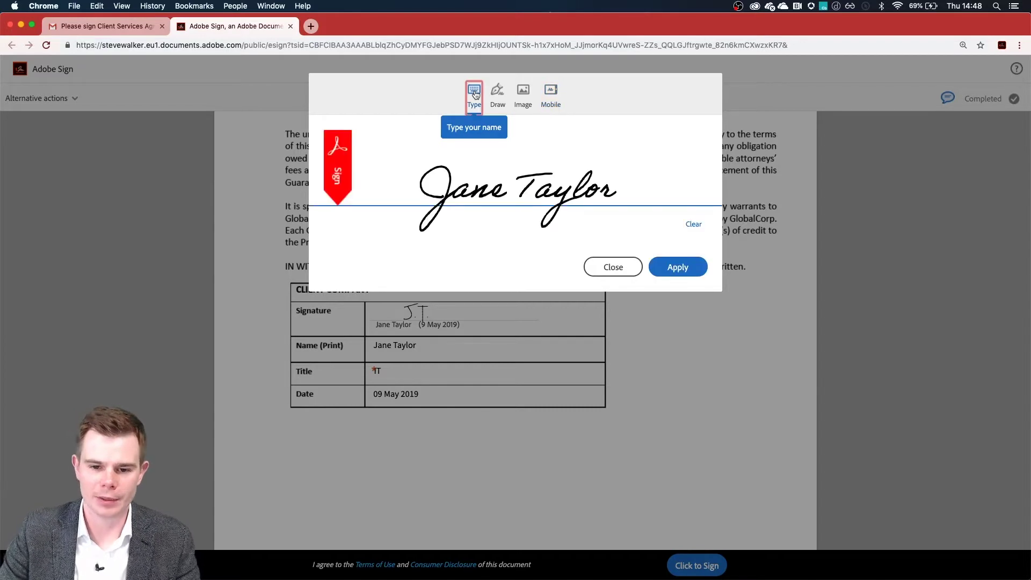
click(690, 271)
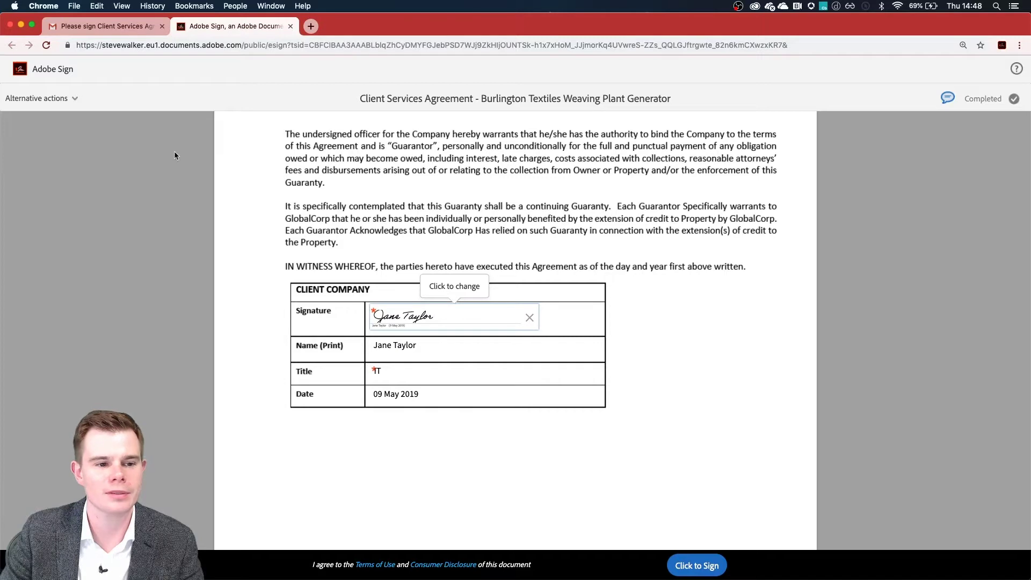
Step: Start declining to e-sign with the reason 'reason', cancel, and submit the signature instead
click(51, 96)
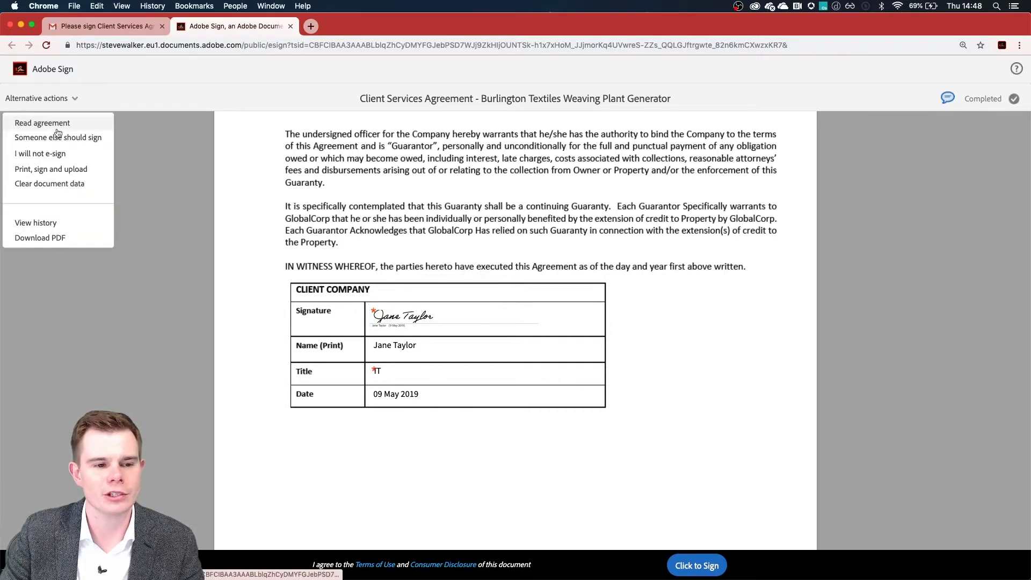
click(54, 153)
click(421, 180)
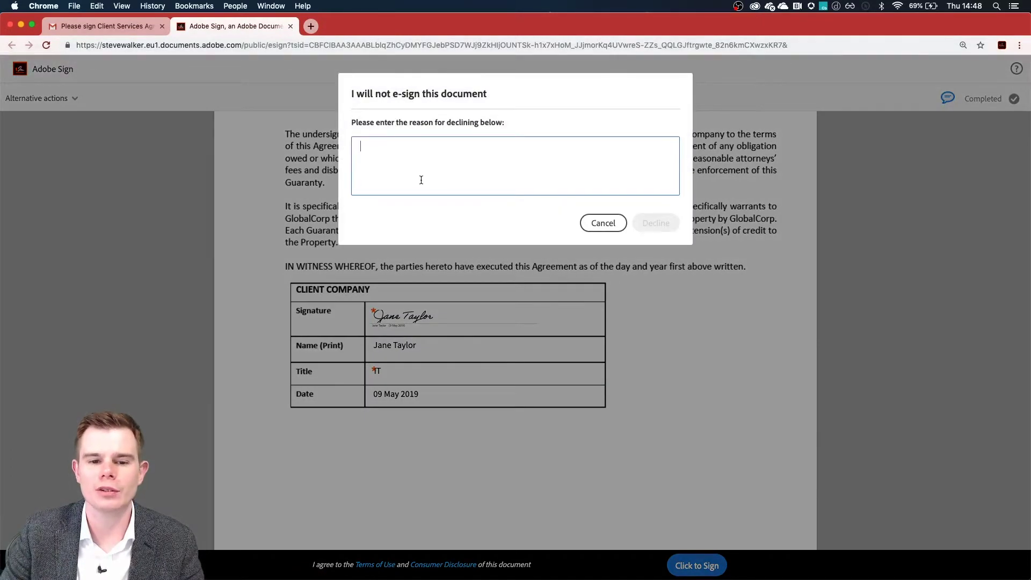
text(reason)
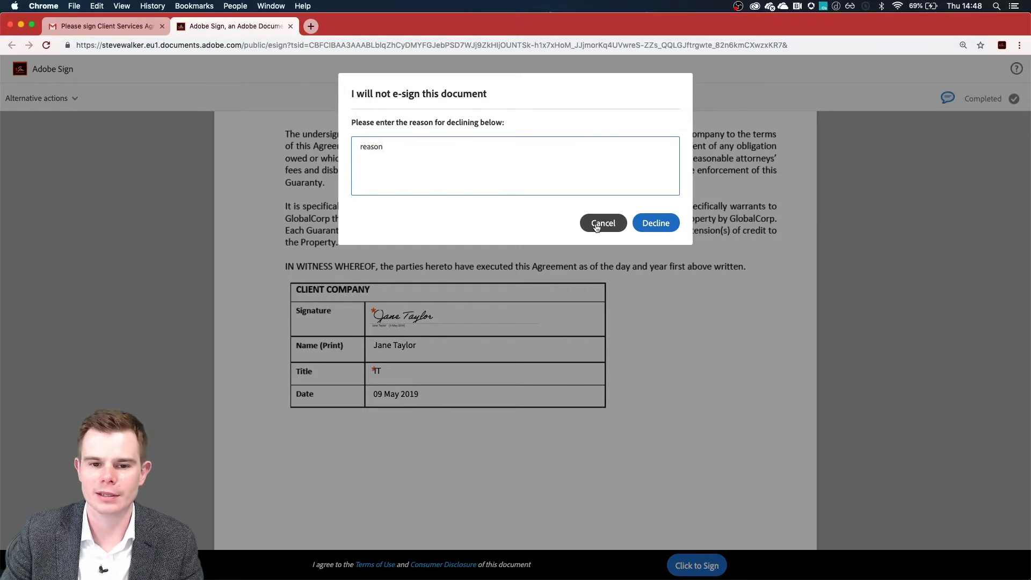
click(596, 227)
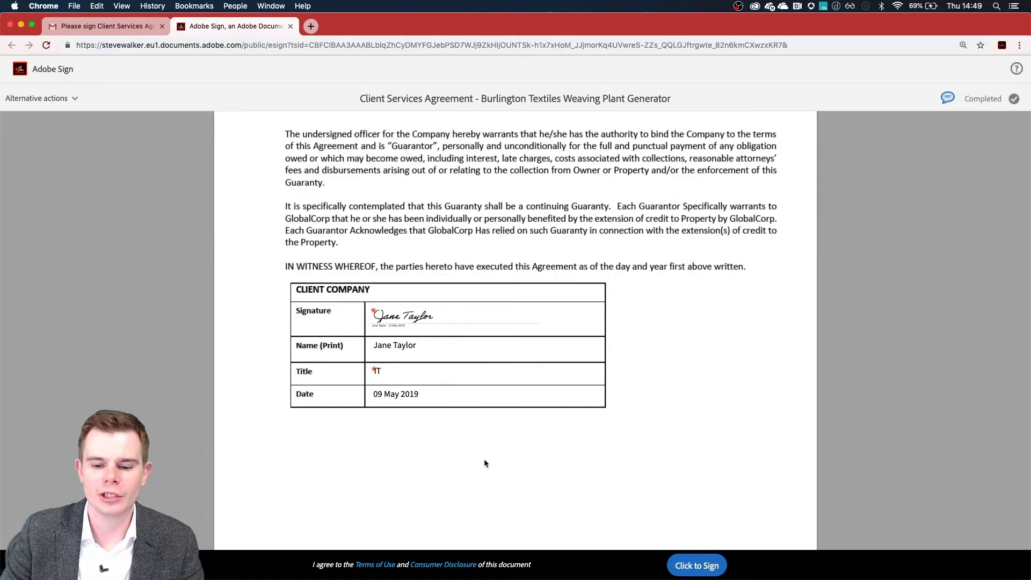
click(693, 564)
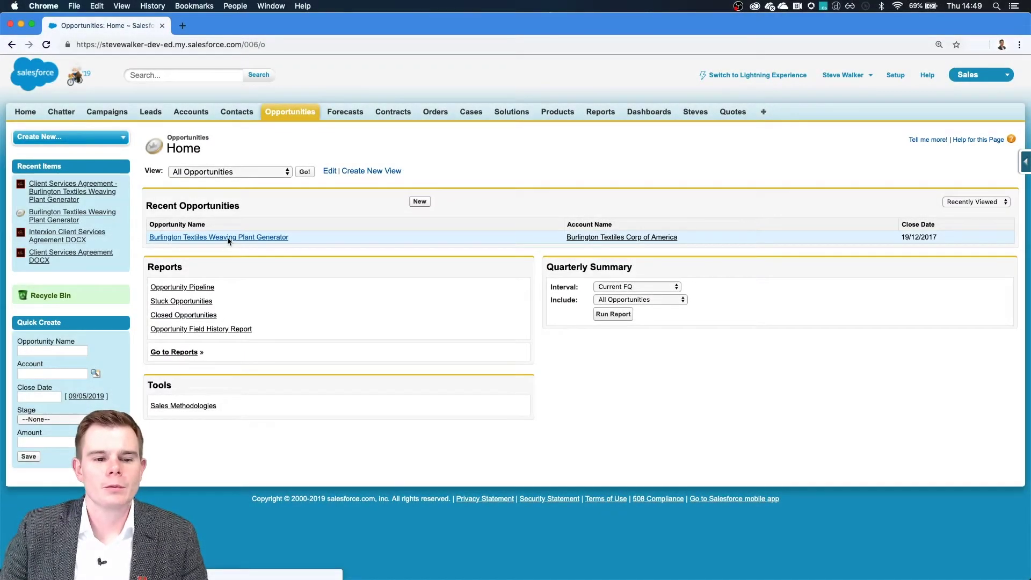
Step: Reopen the Burlington opportunity and verify PO Number 9thMay2019, Closed Won stage and Signed agreement
click(228, 239)
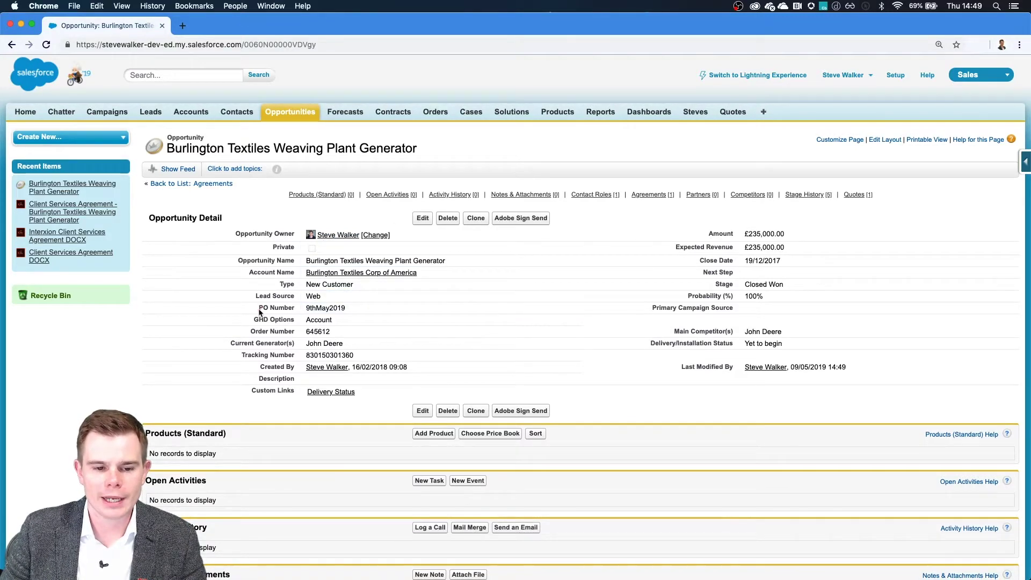
drag(260, 310, 298, 311)
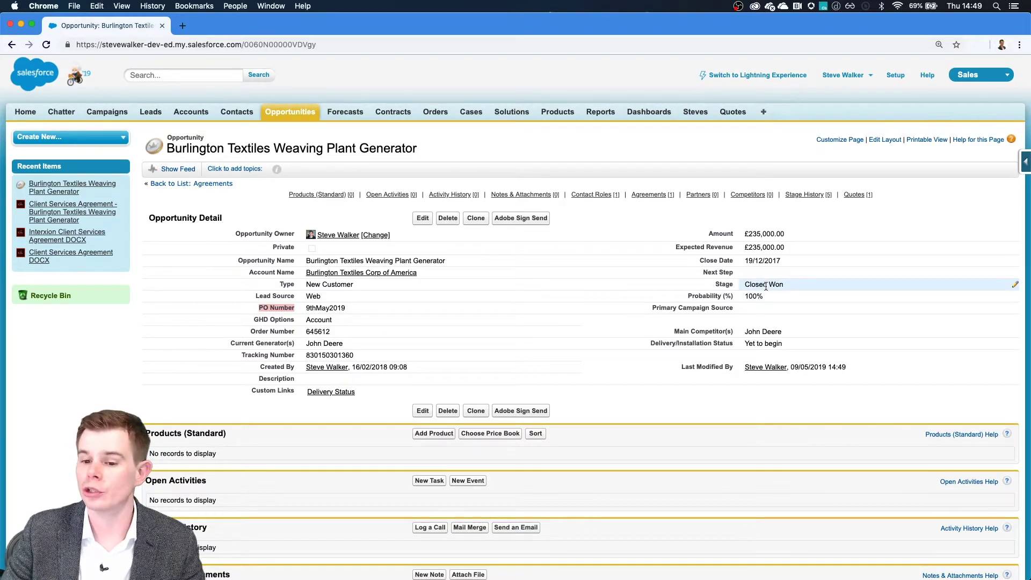
drag(716, 285, 795, 282)
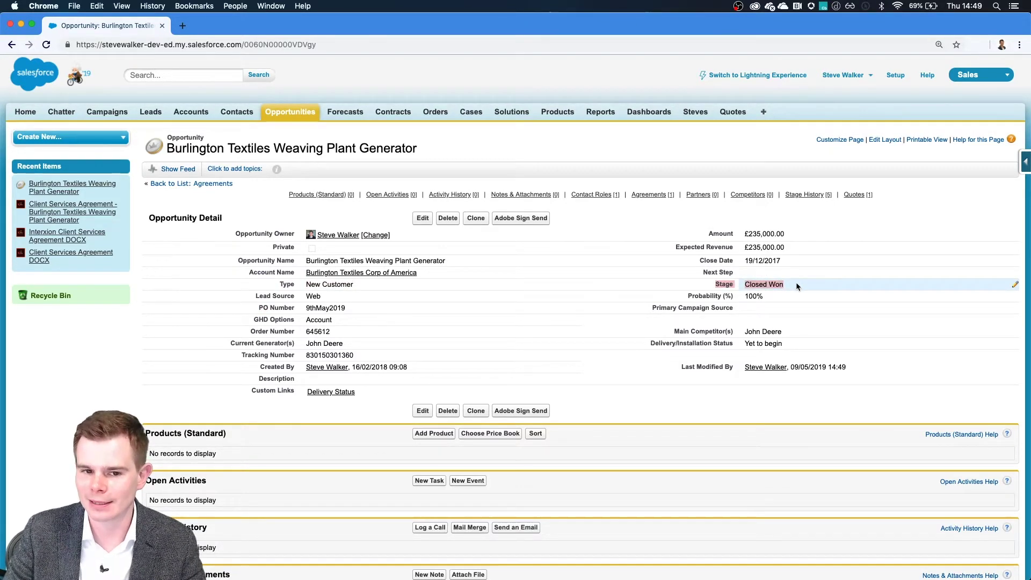
click(638, 408)
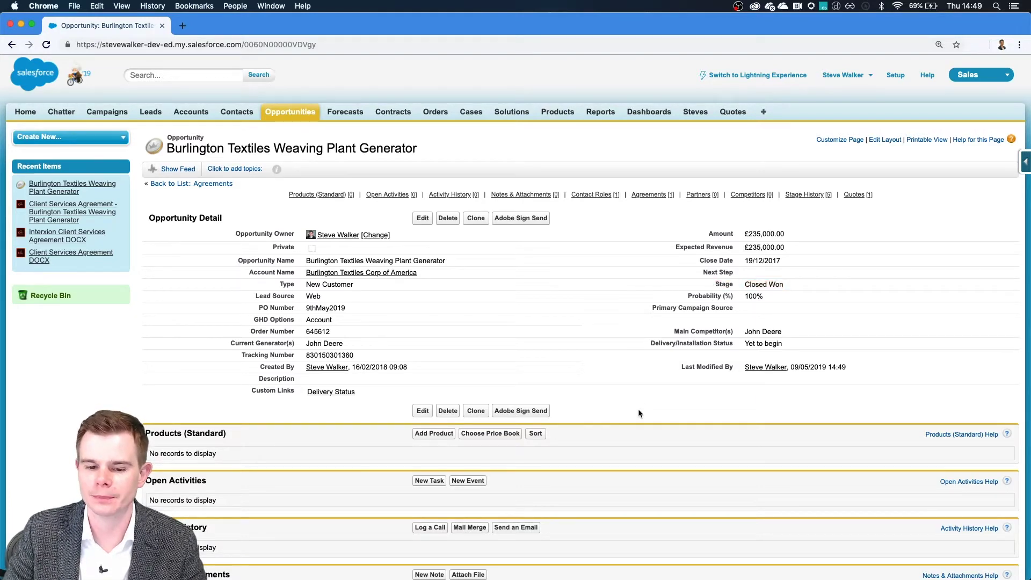
scroll(638, 408, down, 5)
scroll(638, 408, down, 2)
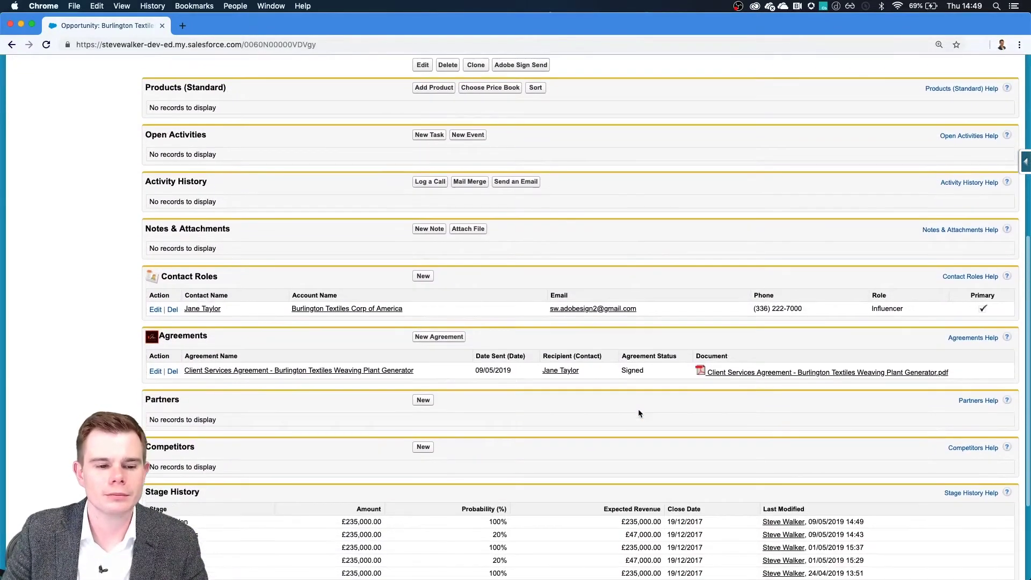
drag(159, 327, 219, 330)
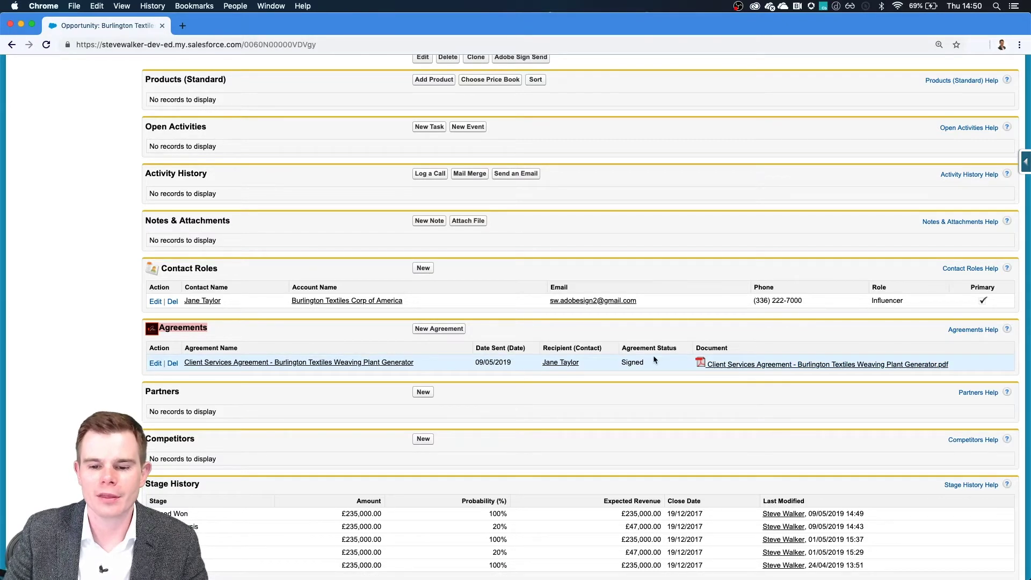
drag(644, 365, 620, 362)
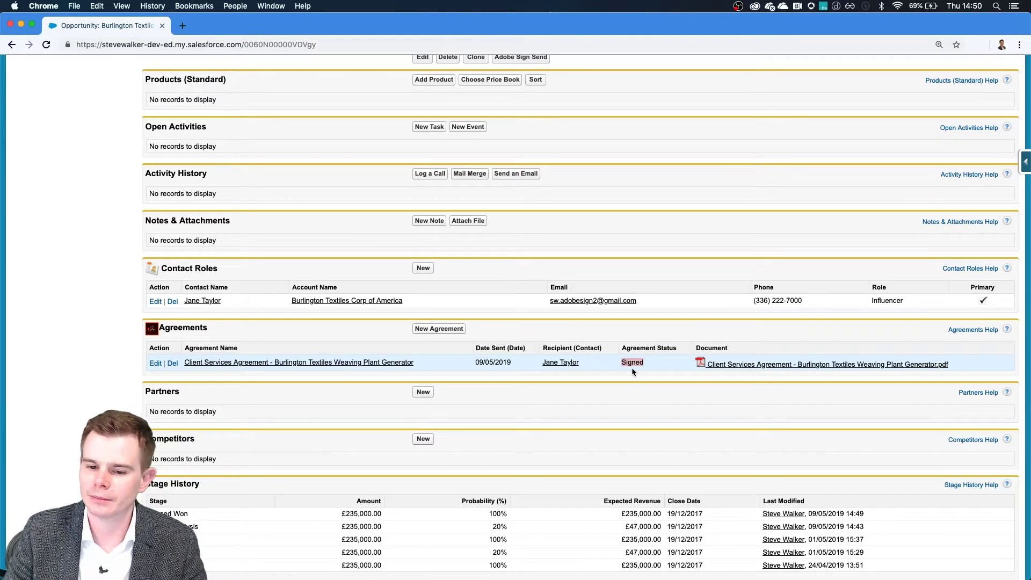
click(630, 382)
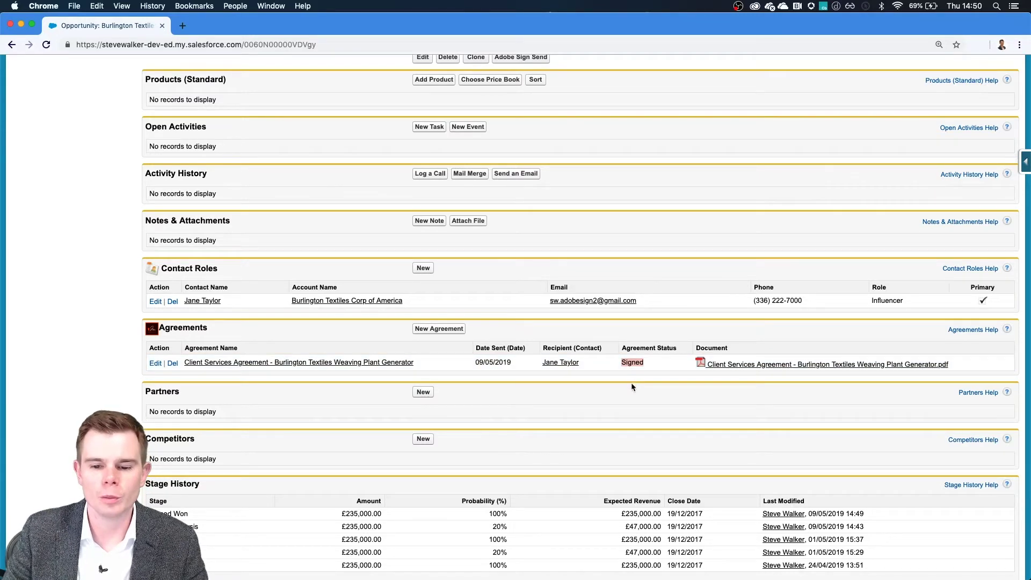